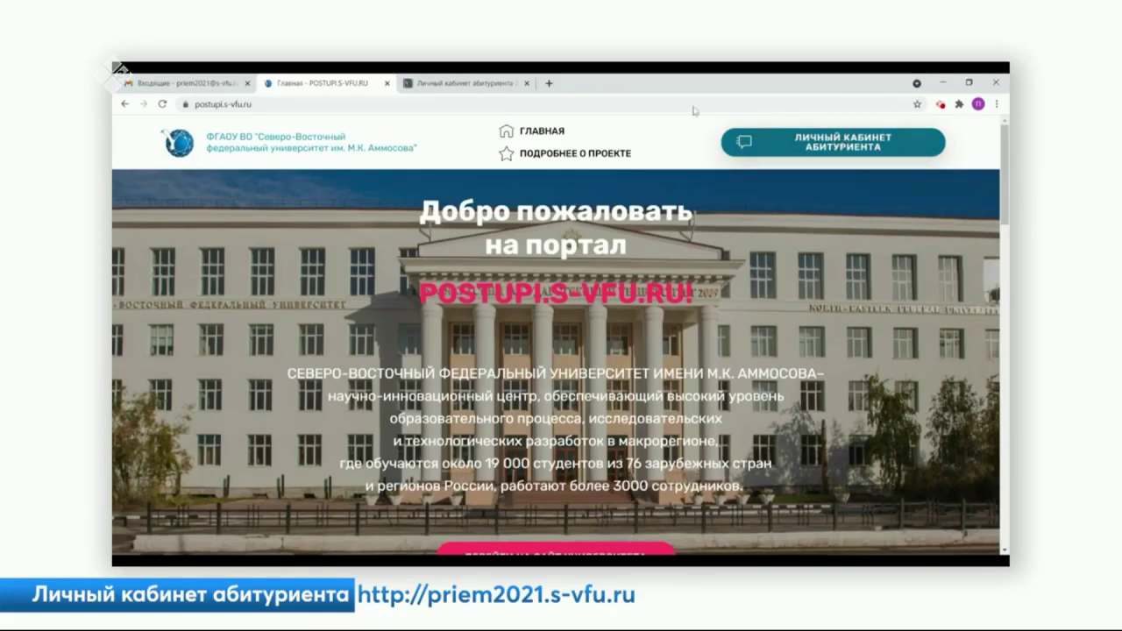
- Open the registration form and enter the applicant's surname, first name and patronymic
{"action": "left_click", "coordinate": [453, 83]}
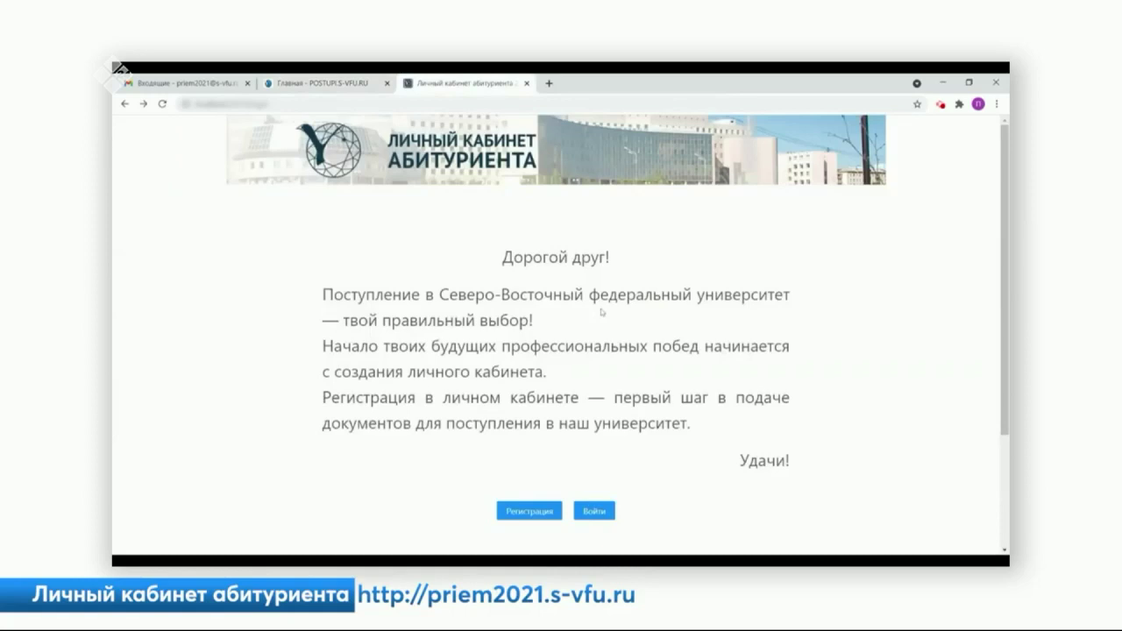
{"action": "scroll", "coordinate": [590, 330], "scroll_direction": "down", "scroll_amount": 2}
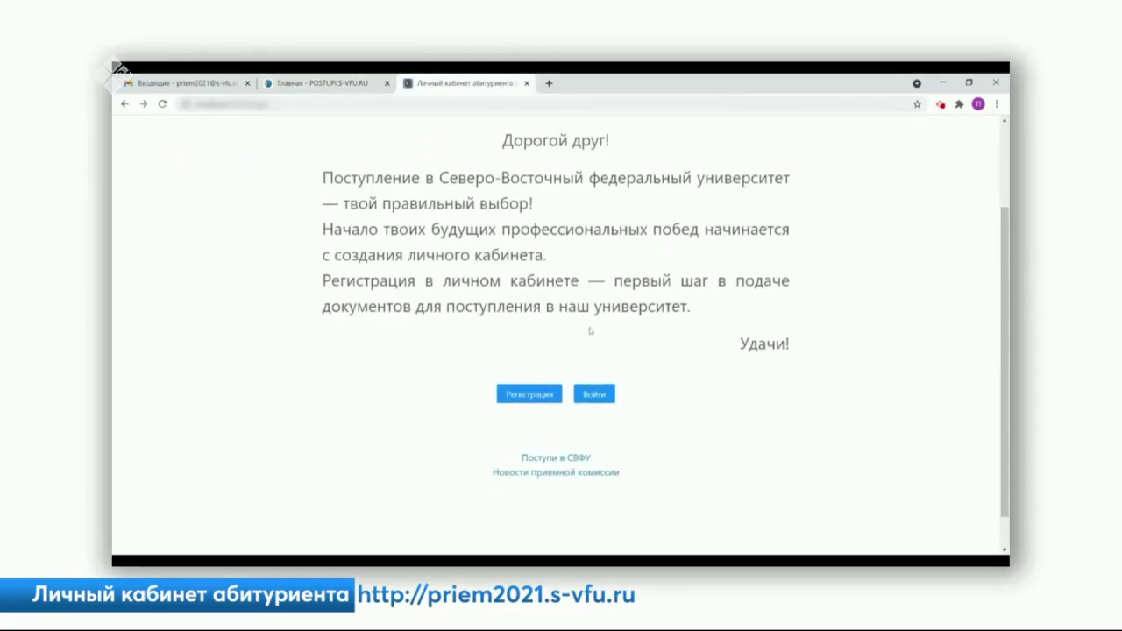
{"action": "left_click", "coordinate": [539, 394]}
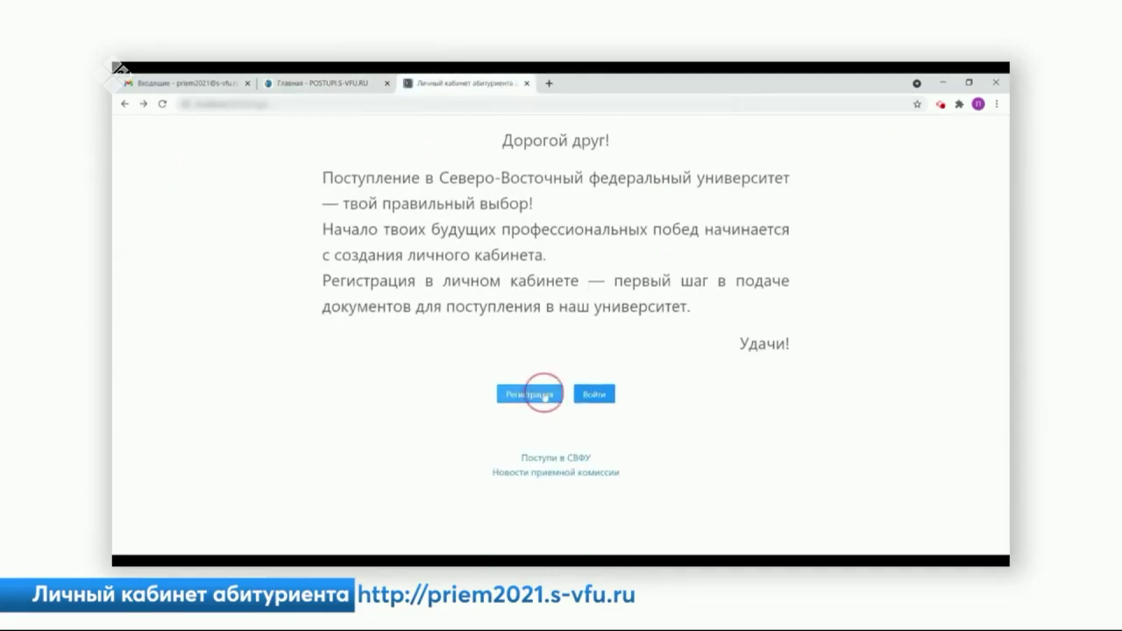
{"action": "left_click", "coordinate": [306, 189]}
{"action": "type", "text": "Иванов"}
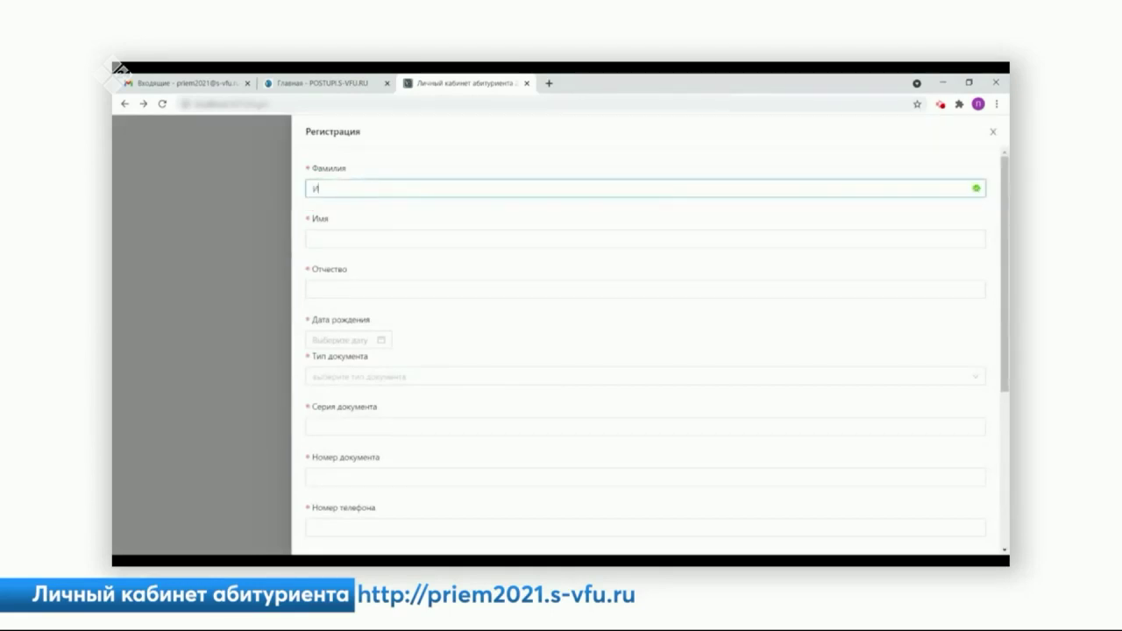
{"action": "left_click", "coordinate": [313, 239]}
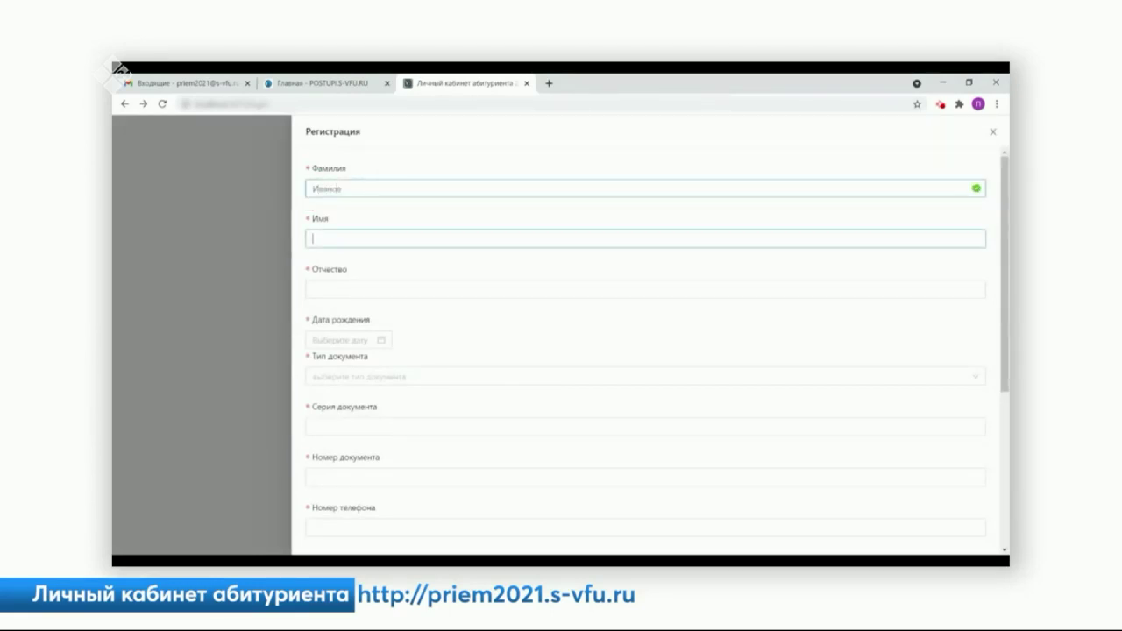
{"action": "type", "text": "Иван"}
{"action": "left_click", "coordinate": [313, 289]}
{"action": "type", "text": "Иванови"}
- Set the birth date to 2000-01-01 and choose Паспорт гр. РФ as the document type
{"action": "scroll", "coordinate": [613, 351], "scroll_direction": "down", "scroll_amount": 1}
{"action": "left_click", "coordinate": [342, 281]}
{"action": "type", "text": "2000-01-01"}
{"action": "left_click", "coordinate": [448, 348]}
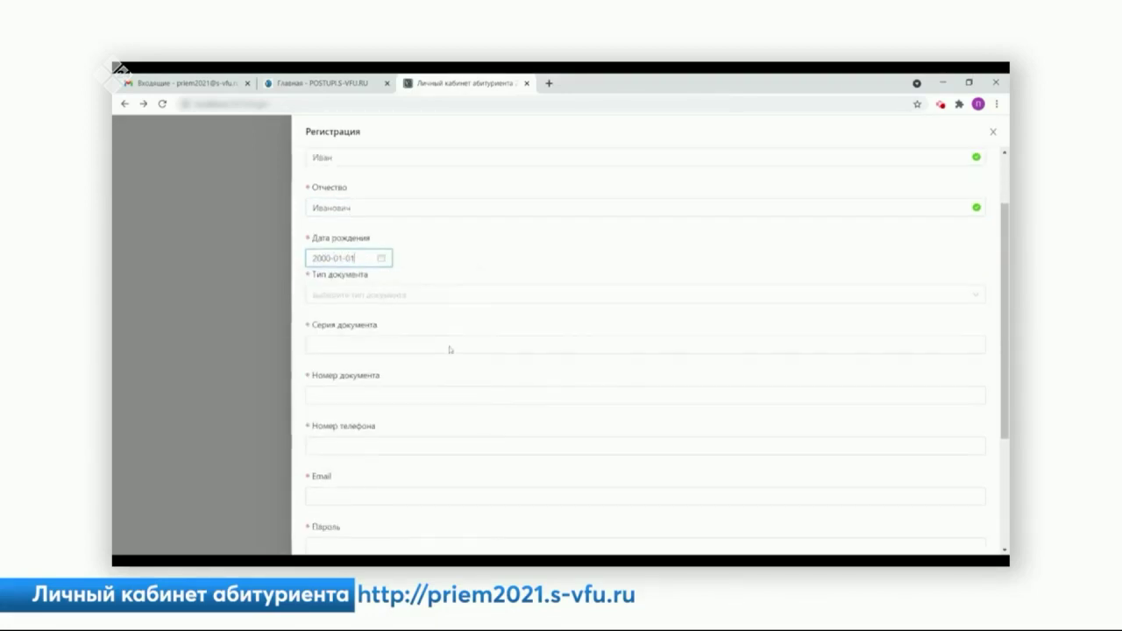
{"action": "scroll", "coordinate": [448, 348], "scroll_direction": "down", "scroll_amount": 2}
{"action": "left_click", "coordinate": [438, 200]}
{"action": "left_click", "coordinate": [366, 355]}
- Enter the passport series and number, the applicant's phone number and e-mail address
{"action": "left_click", "coordinate": [357, 254]}
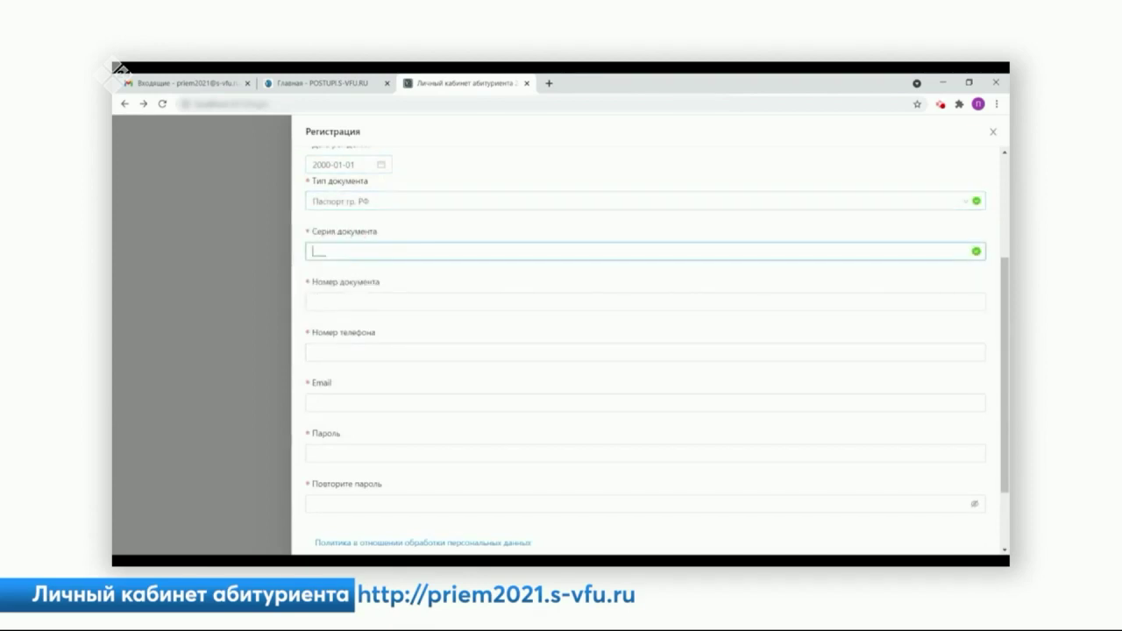
{"action": "type", "text": "1111"}
{"action": "left_click", "coordinate": [355, 298]}
{"action": "type", "text": "111111"}
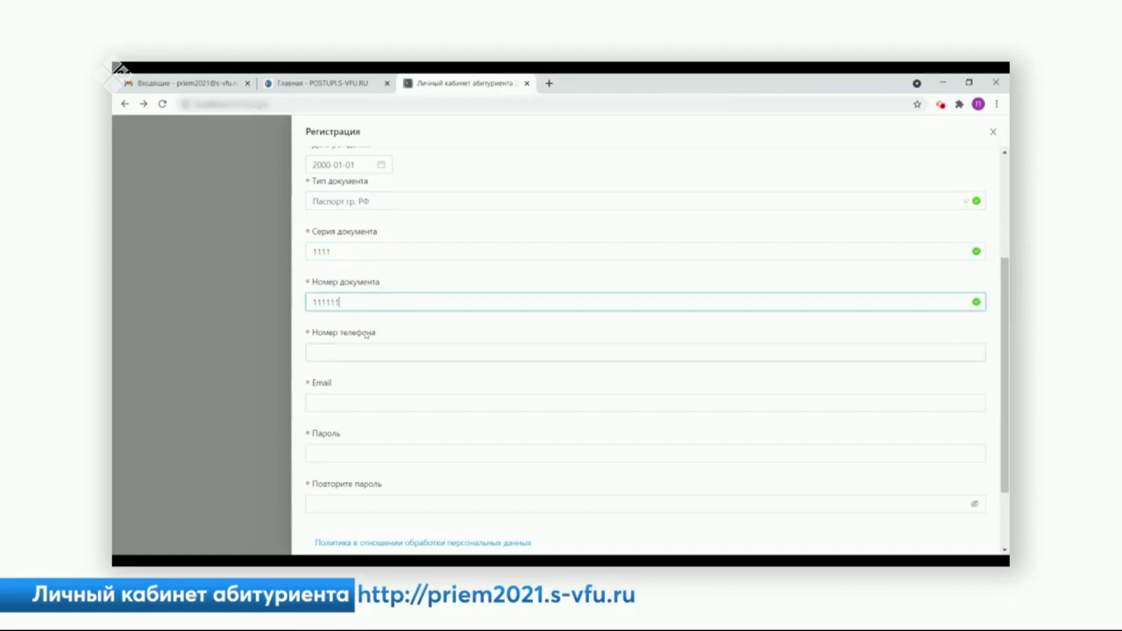
{"action": "scroll", "coordinate": [366, 334], "scroll_direction": "down", "scroll_amount": 1}
{"action": "key", "text": "Tab"}
{"action": "type", "text": "9999999999"}
{"action": "key", "text": "Tab"}
{"action": "key", "text": "ctrl+v"}
- Enter the account password and repeat it in the confirmation field
{"action": "scroll", "coordinate": [645, 350], "scroll_direction": "down", "scroll_amount": 1}
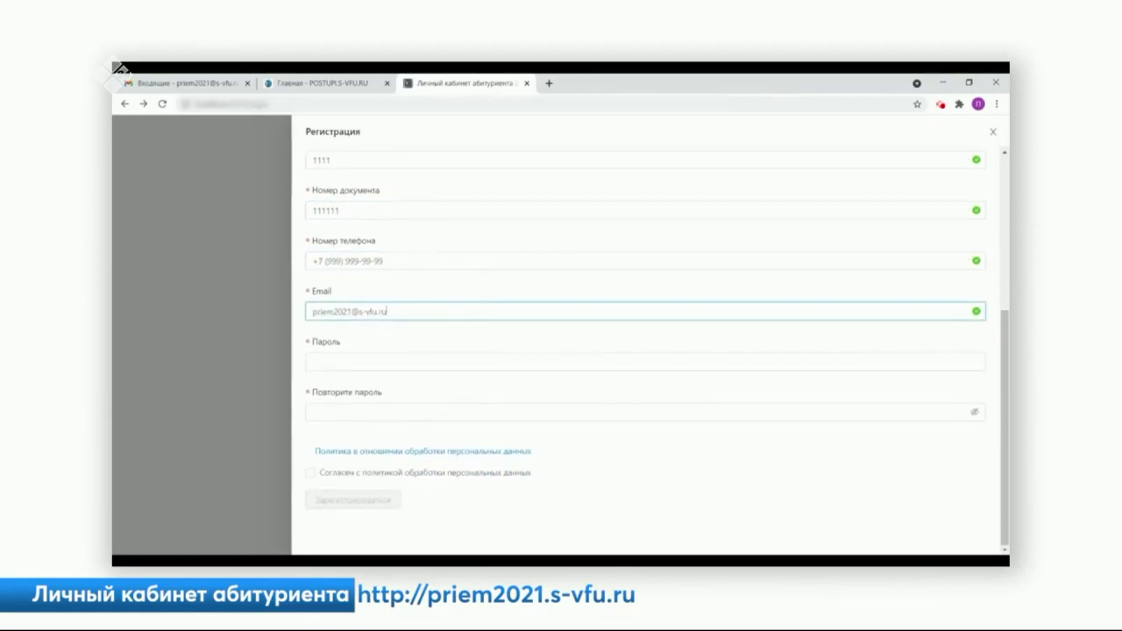
{"action": "key", "text": "Tab"}
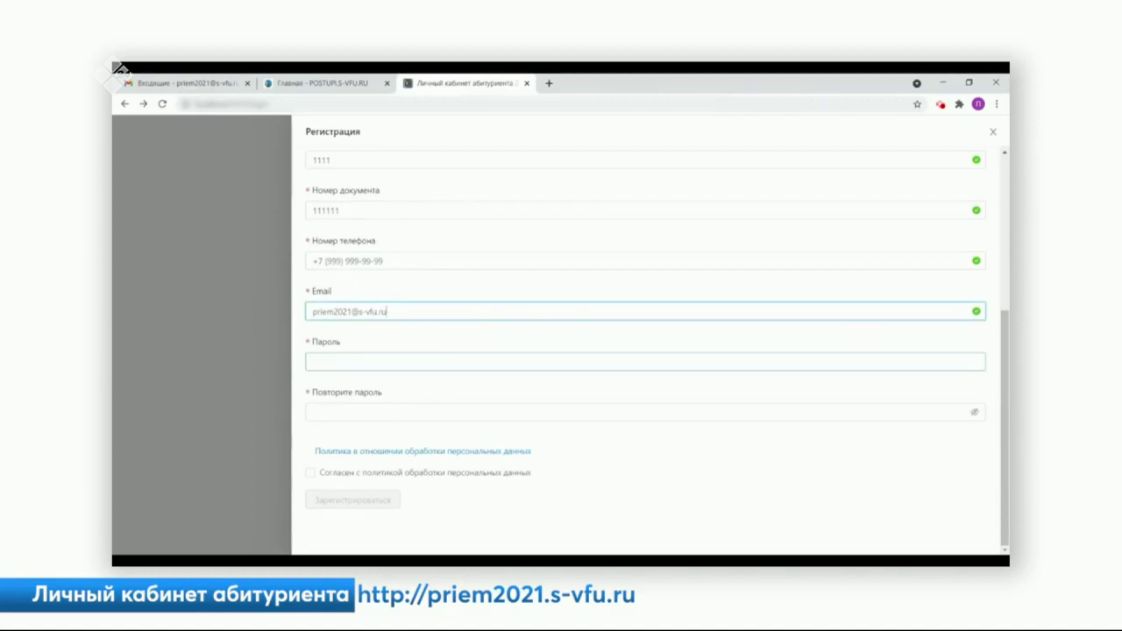
{"action": "key", "text": "Tab"}
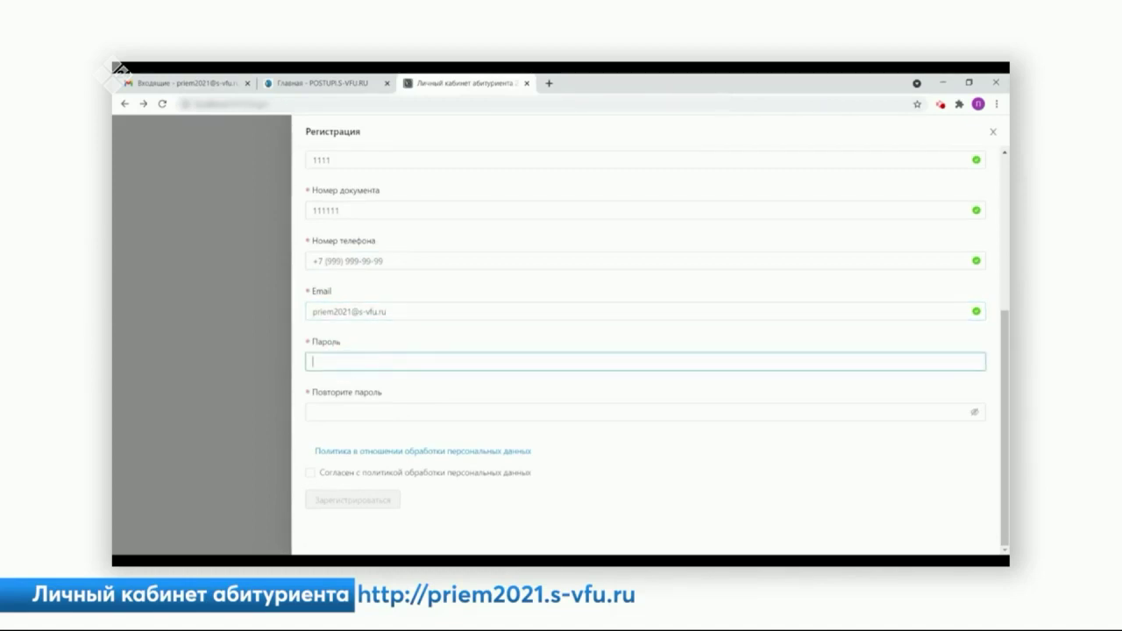
{"action": "type", "text": "123456789"}
{"action": "key", "text": "Tab"}
{"action": "type", "text": "12345"}
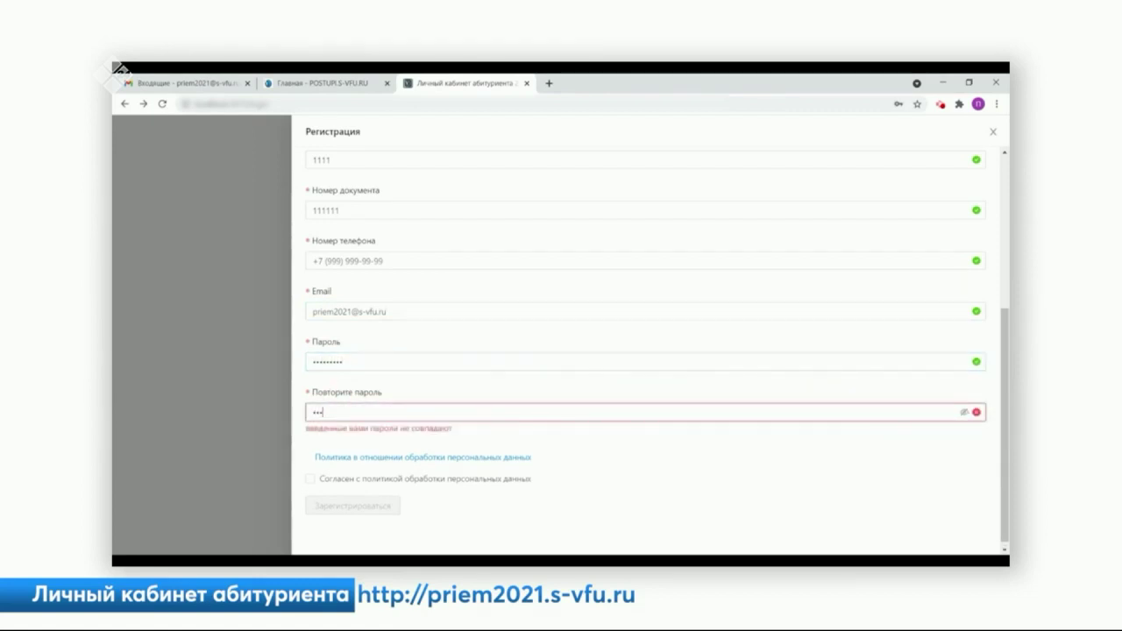
{"action": "type", "text": "6789"}
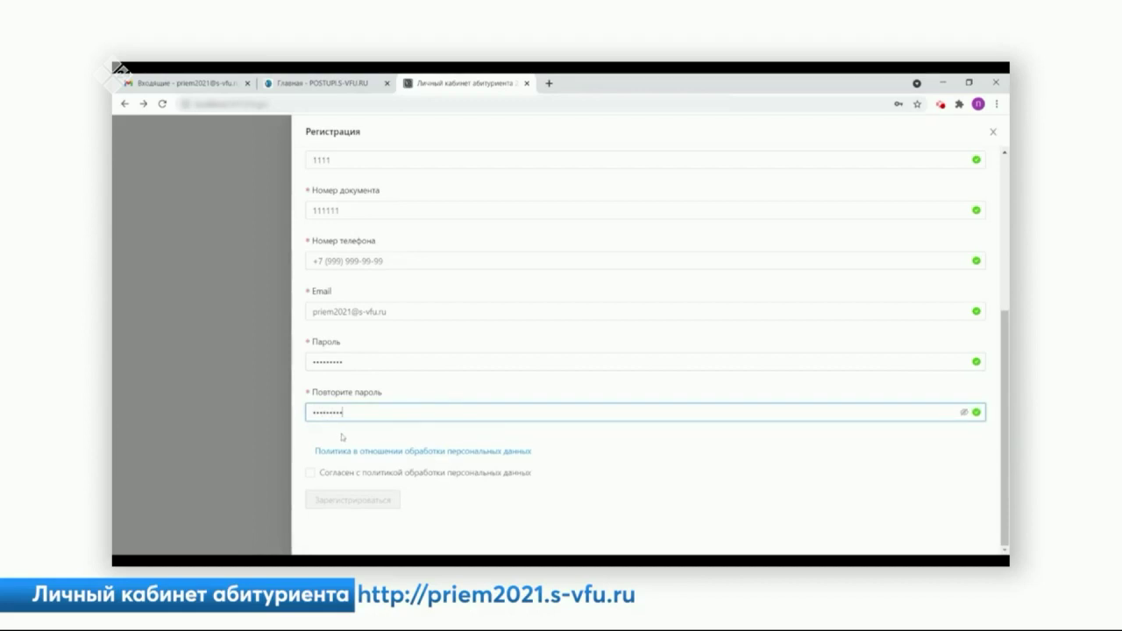
- Review the personal data policy, tick consent, click Зарегистрироваться and dismiss the e-mail notice
{"action": "left_click", "coordinate": [387, 452]}
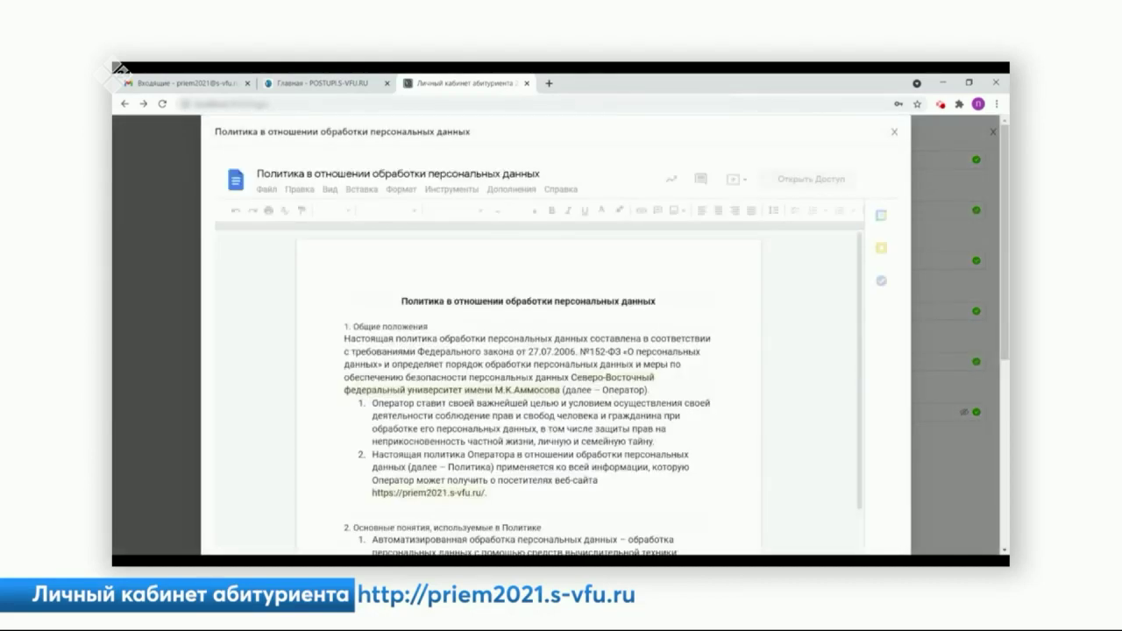
{"action": "left_click", "coordinate": [894, 133]}
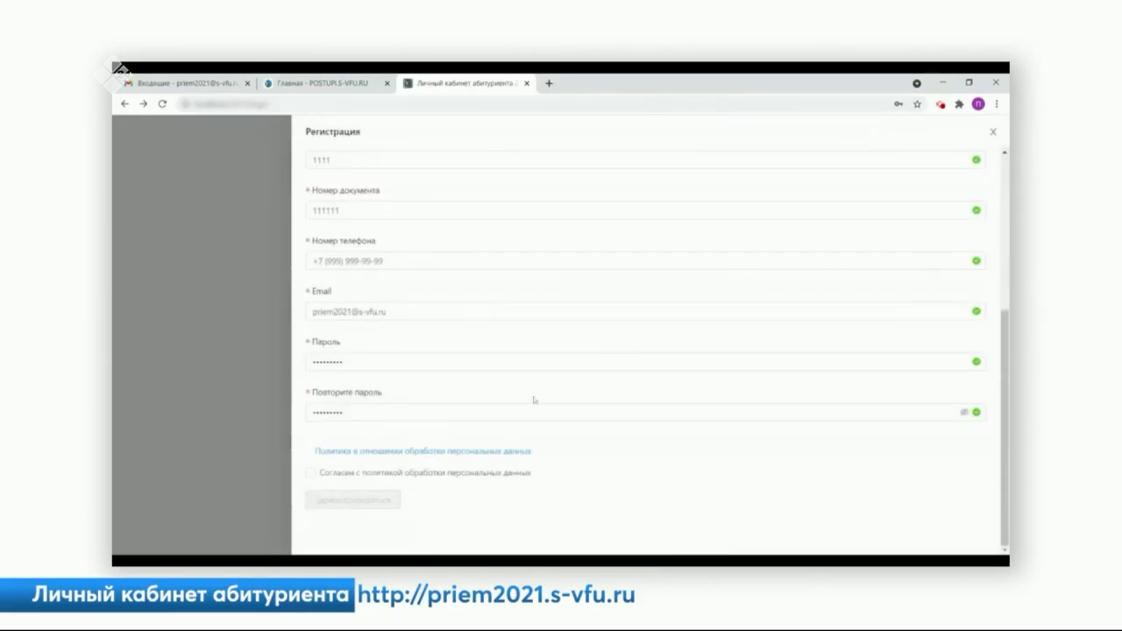
{"action": "left_click", "coordinate": [310, 474]}
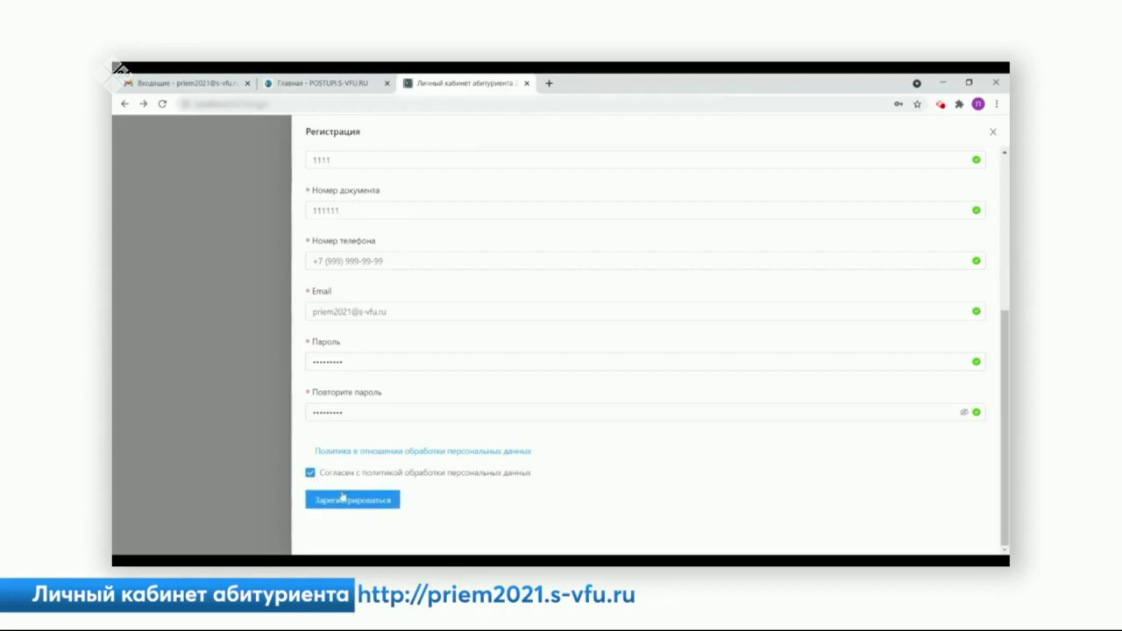
{"action": "left_click", "coordinate": [348, 501]}
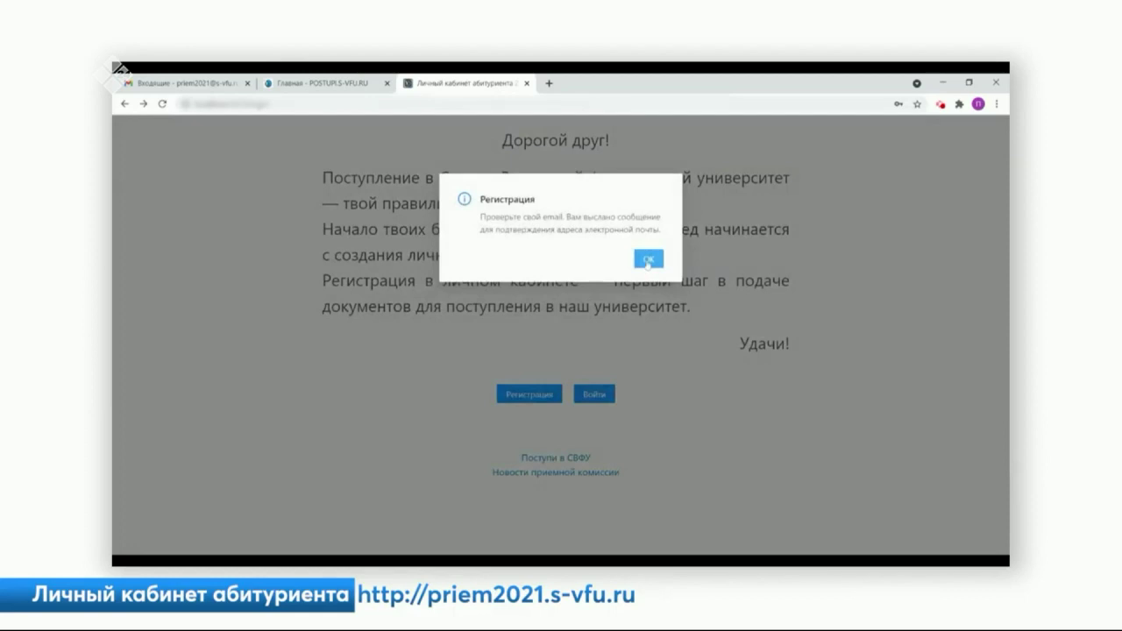
{"action": "left_click", "coordinate": [648, 260]}
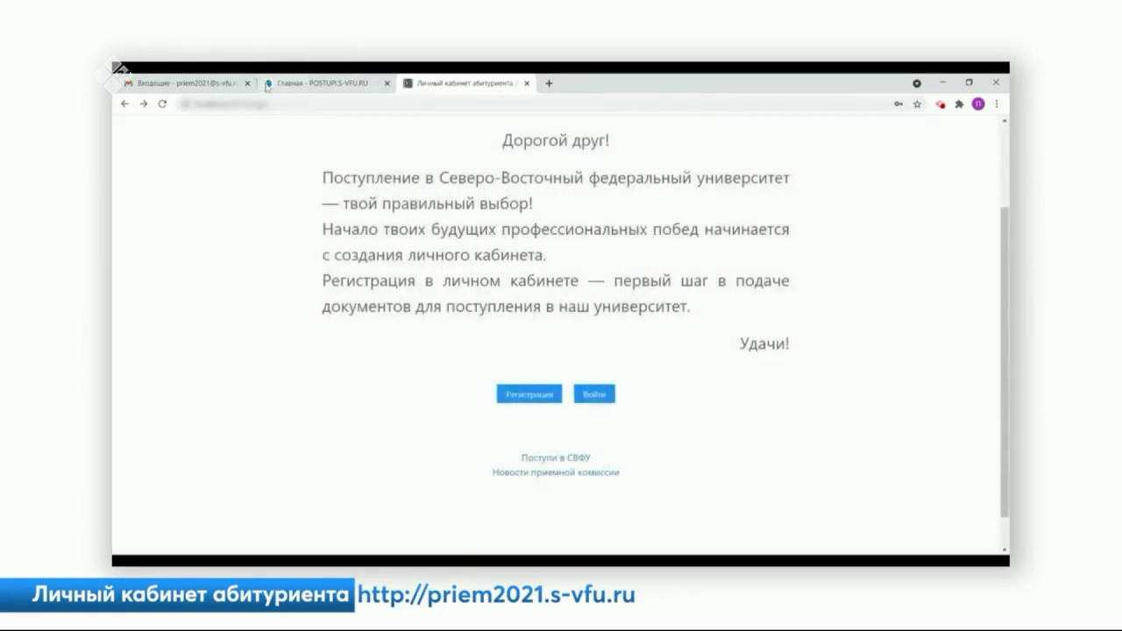
{"action": "left_click", "coordinate": [187, 85]}
{"action": "left_click", "coordinate": [311, 167]}
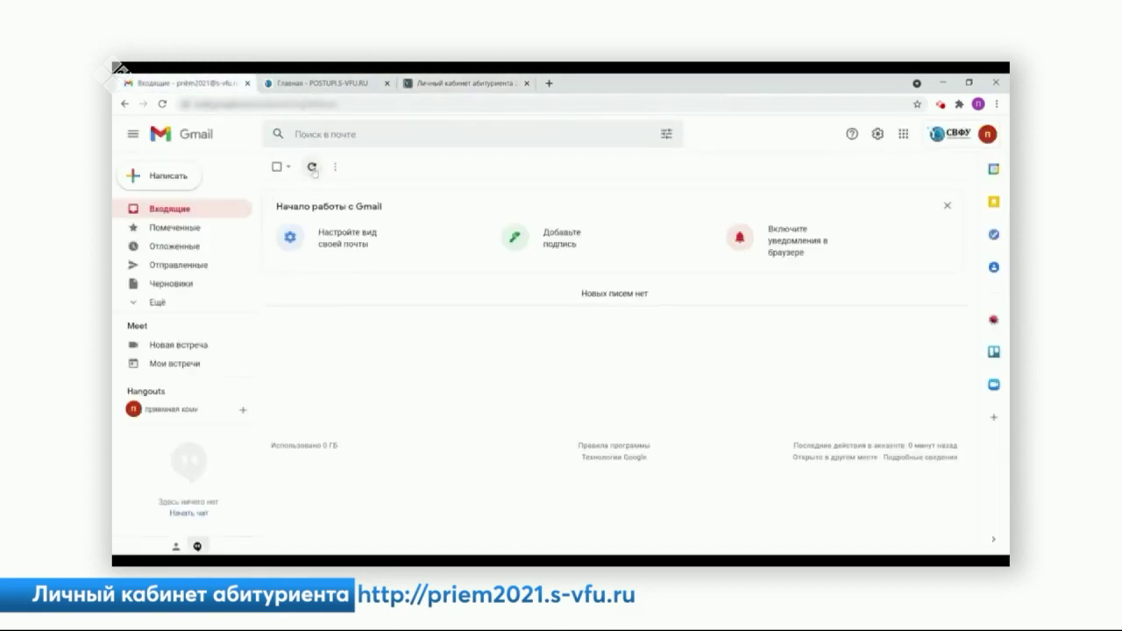
{"action": "left_click", "coordinate": [462, 295]}
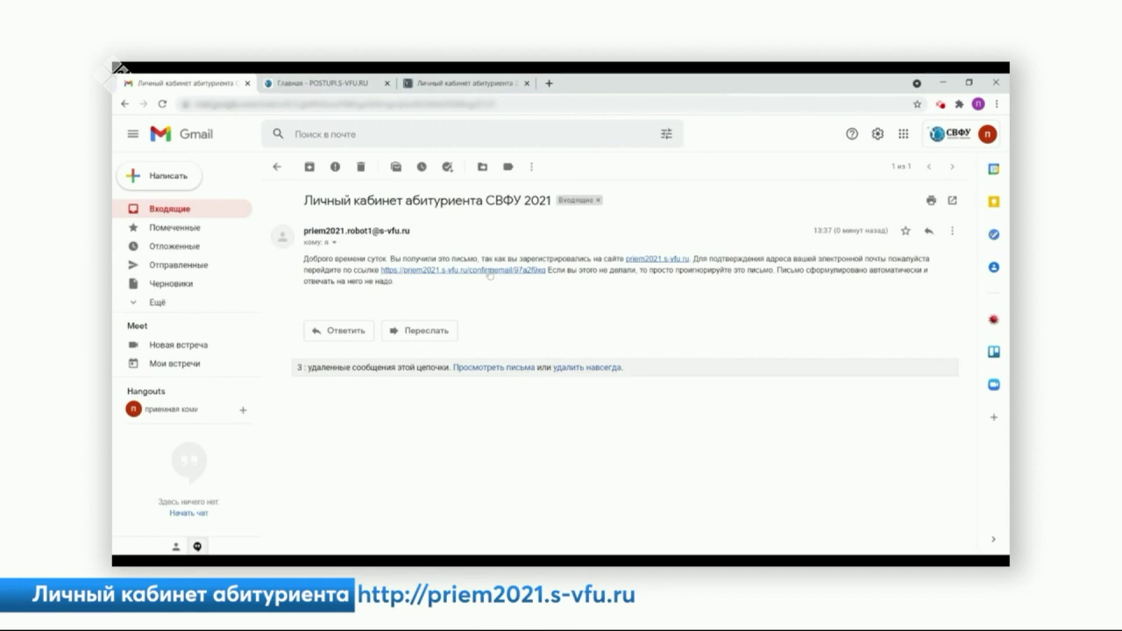
{"action": "left_click", "coordinate": [489, 274]}
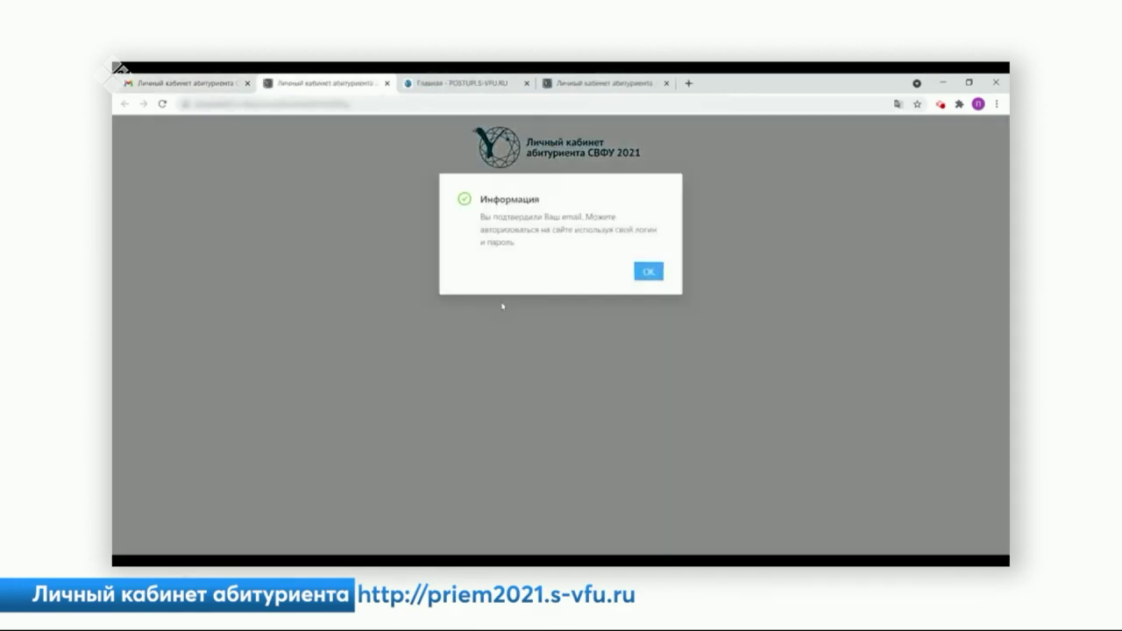
{"action": "left_click", "coordinate": [648, 271]}
{"action": "left_click", "coordinate": [603, 83]}
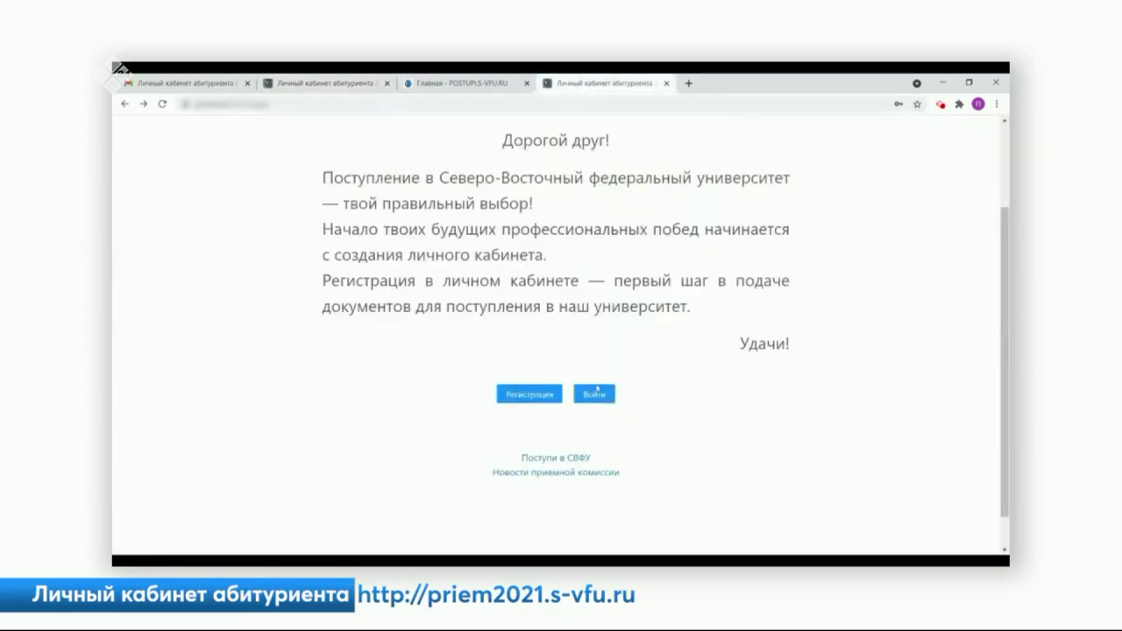
- Sign in with the account password and set sex Мужской and marital status not married
{"action": "left_click", "coordinate": [595, 393]}
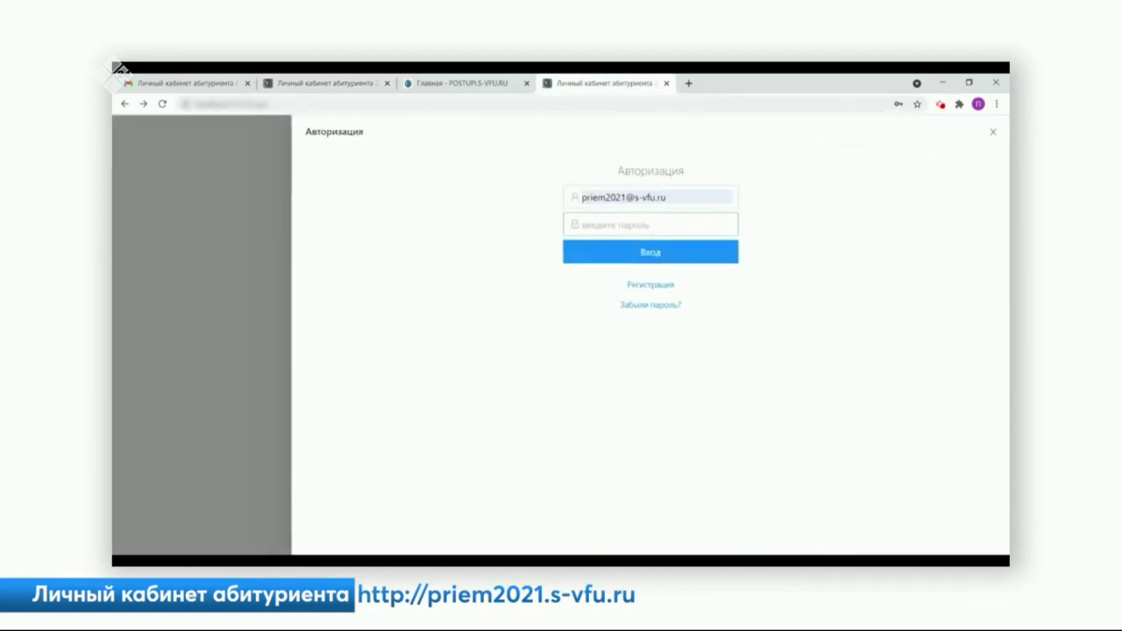
{"action": "type", "text": "•••••••••"}
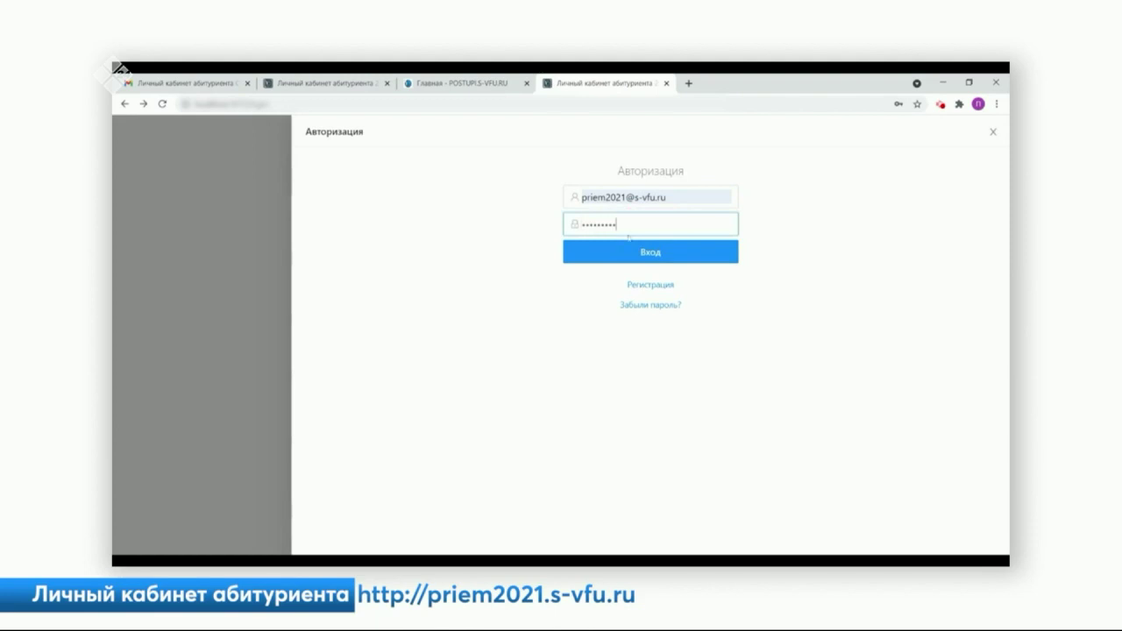
{"action": "left_click", "coordinate": [629, 254]}
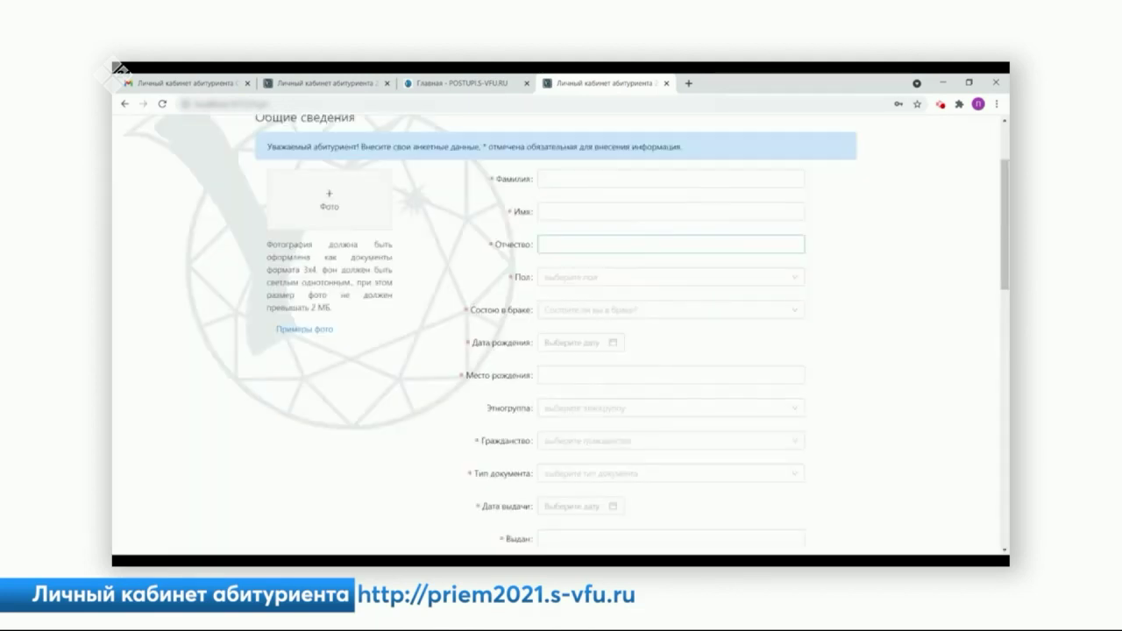
{"action": "scroll", "coordinate": [561, 333], "scroll_direction": "up", "scroll_amount": 3}
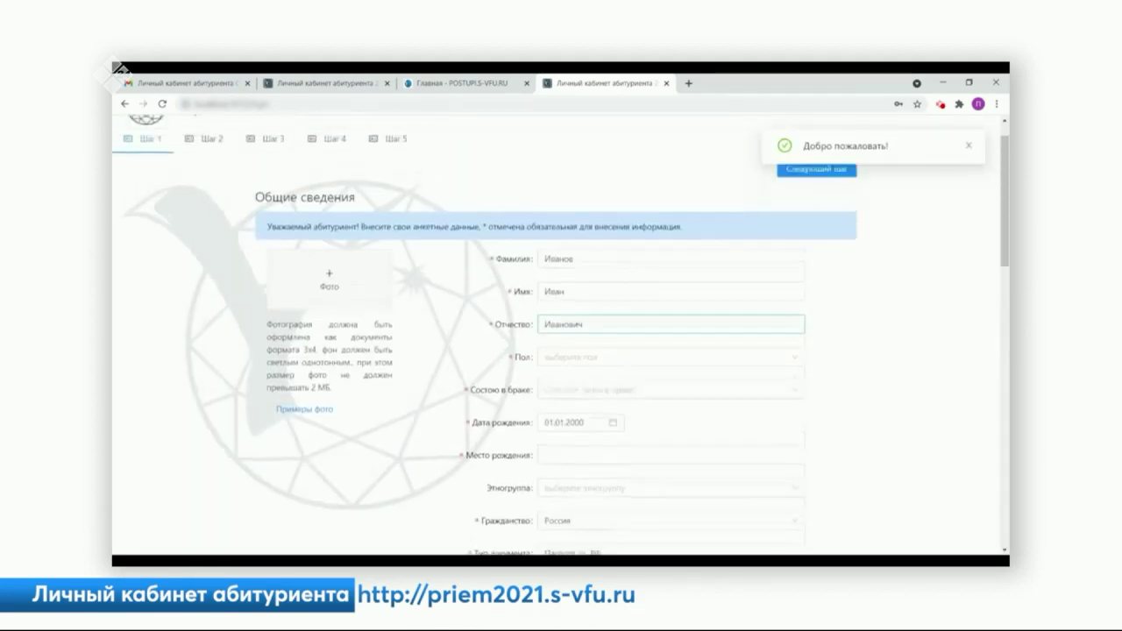
{"action": "scroll", "coordinate": [626, 271], "scroll_direction": "down", "scroll_amount": 3}
{"action": "left_click", "coordinate": [590, 277]}
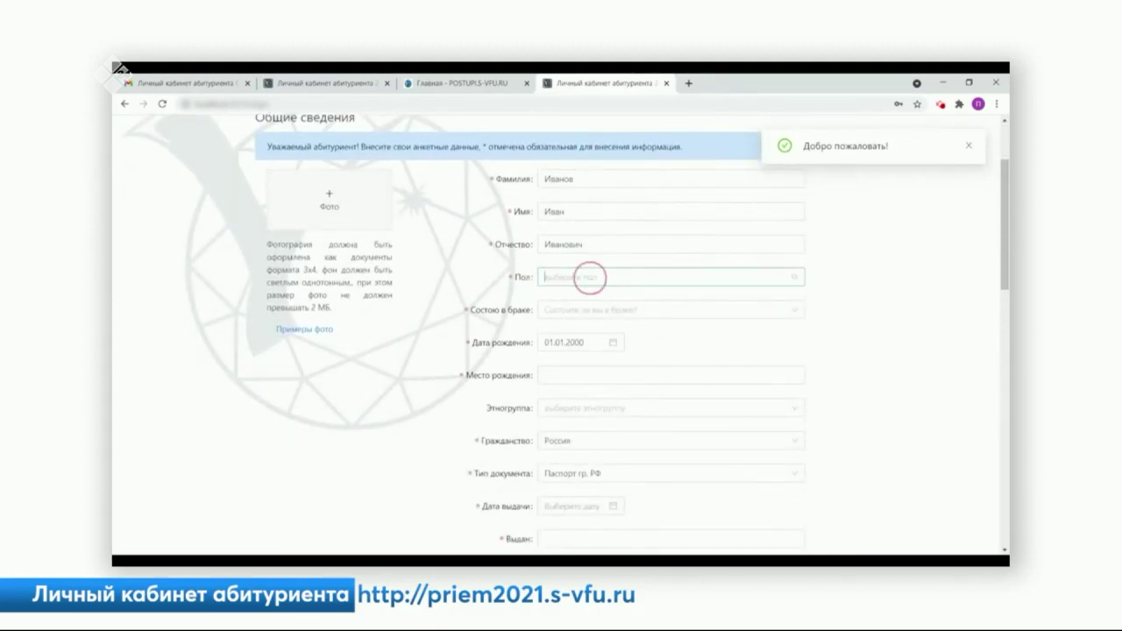
{"action": "left_click", "coordinate": [580, 299]}
{"action": "left_click", "coordinate": [582, 308]}
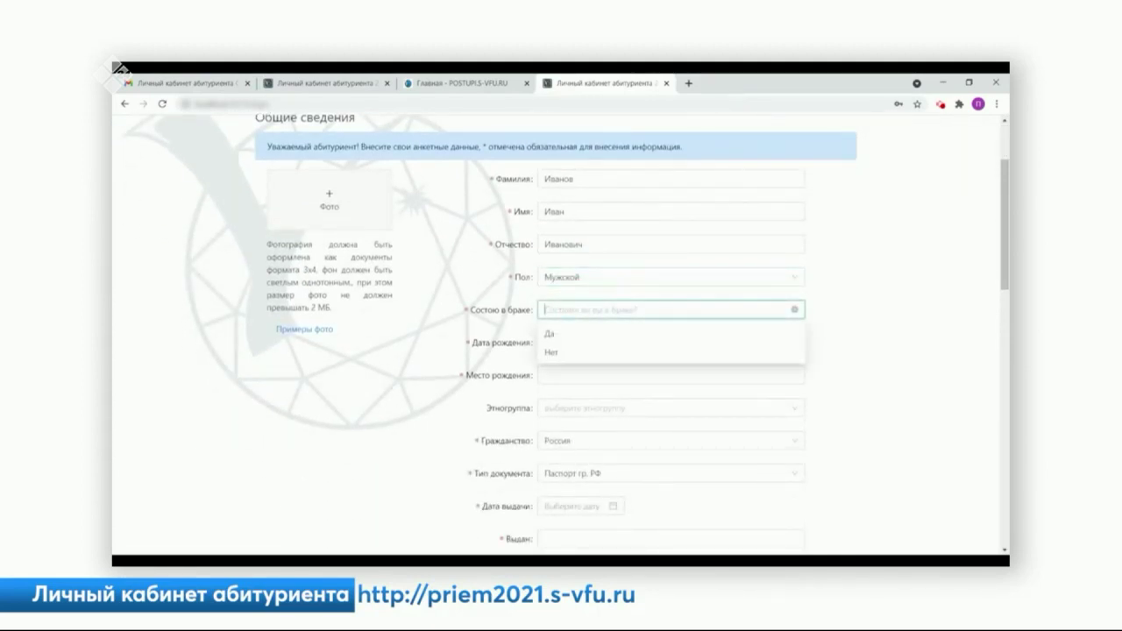
{"action": "left_click", "coordinate": [569, 348]}
- Enter place of birth 'Якутс' and set the ethnic group to Саха
{"action": "scroll", "coordinate": [572, 348], "scroll_direction": "down", "scroll_amount": 2}
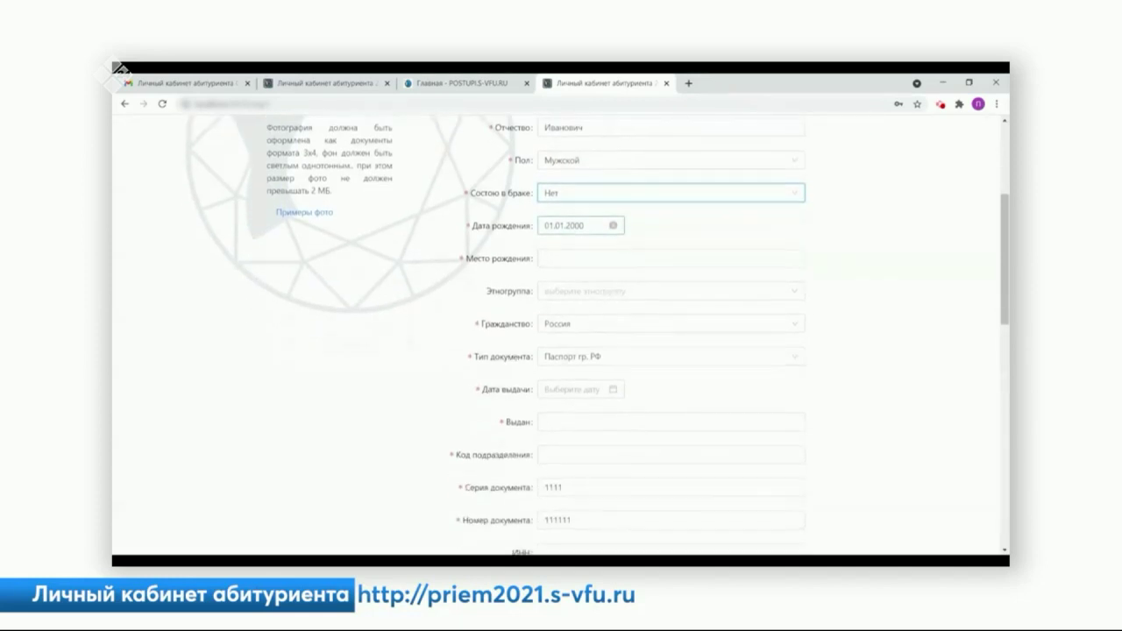
{"action": "scroll", "coordinate": [571, 324], "scroll_direction": "down", "scroll_amount": 1}
{"action": "left_click", "coordinate": [570, 200]}
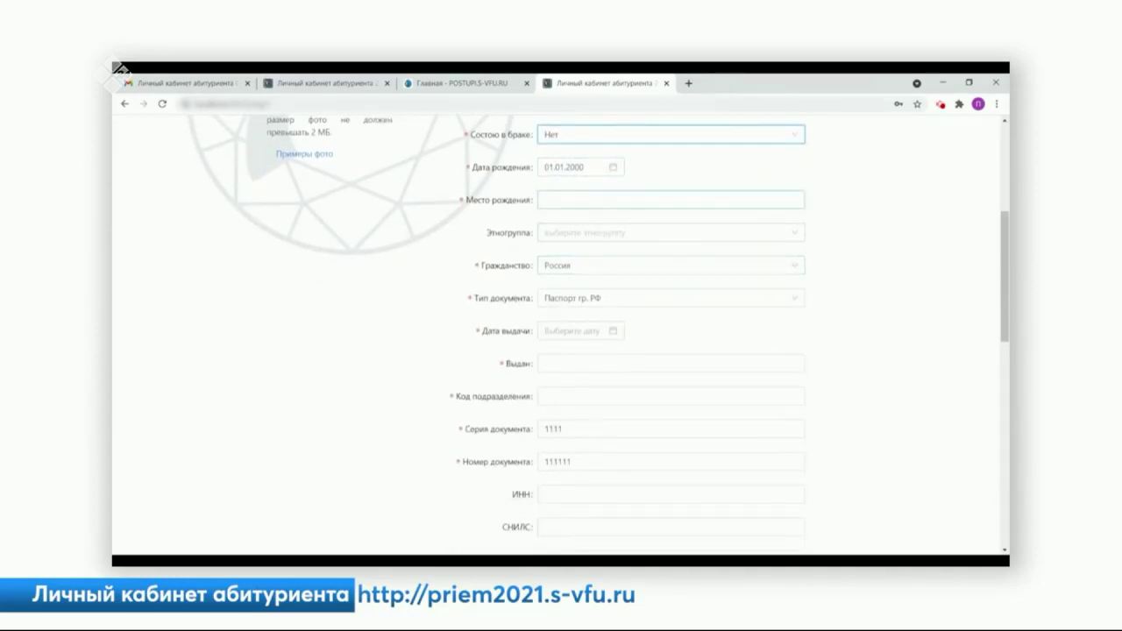
{"action": "type", "text": "Якутск"}
{"action": "left_click", "coordinate": [581, 232]}
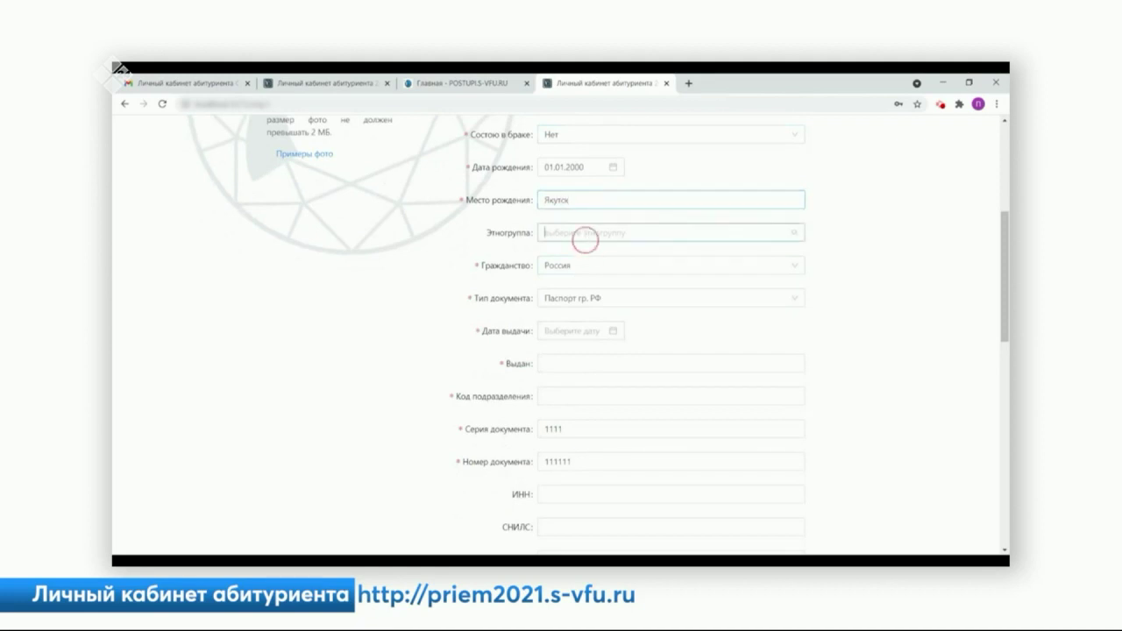
{"action": "left_click", "coordinate": [569, 254]}
- Set passport issue date 1 March 2021, issued by МВД, department code 123123
{"action": "key", "text": "Tab"}
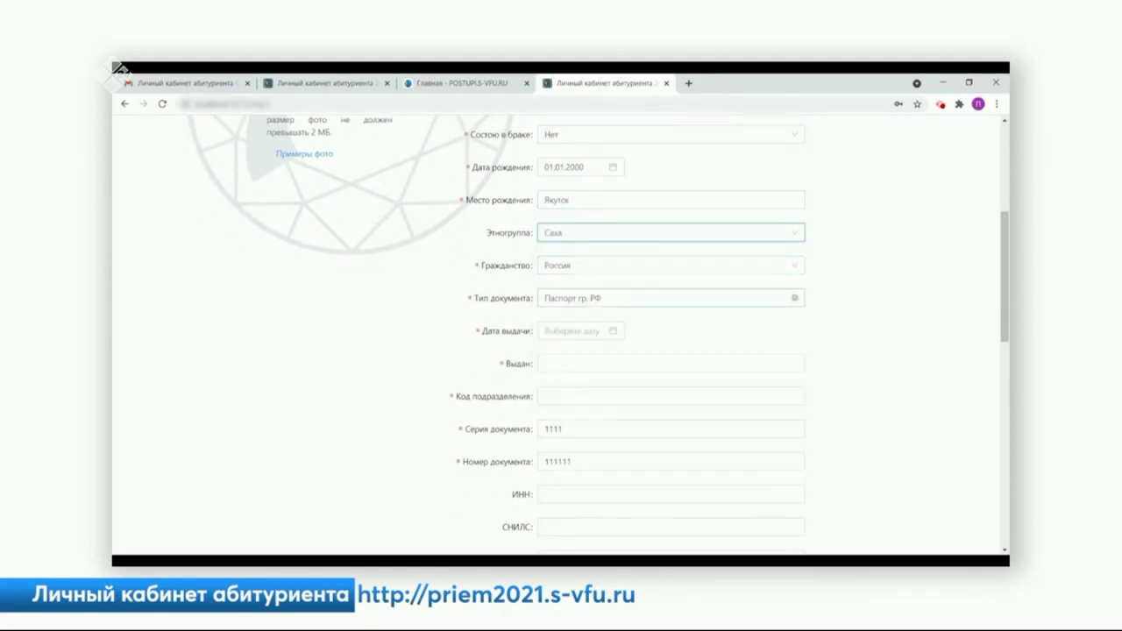
{"action": "scroll", "coordinate": [561, 333], "scroll_direction": "down", "scroll_amount": 1}
{"action": "key", "text": "Tab"}
{"action": "left_click", "coordinate": [561, 295]}
{"action": "left_click", "coordinate": [561, 296]}
{"action": "left_click", "coordinate": [560, 295]}
{"action": "left_click", "coordinate": [576, 338]}
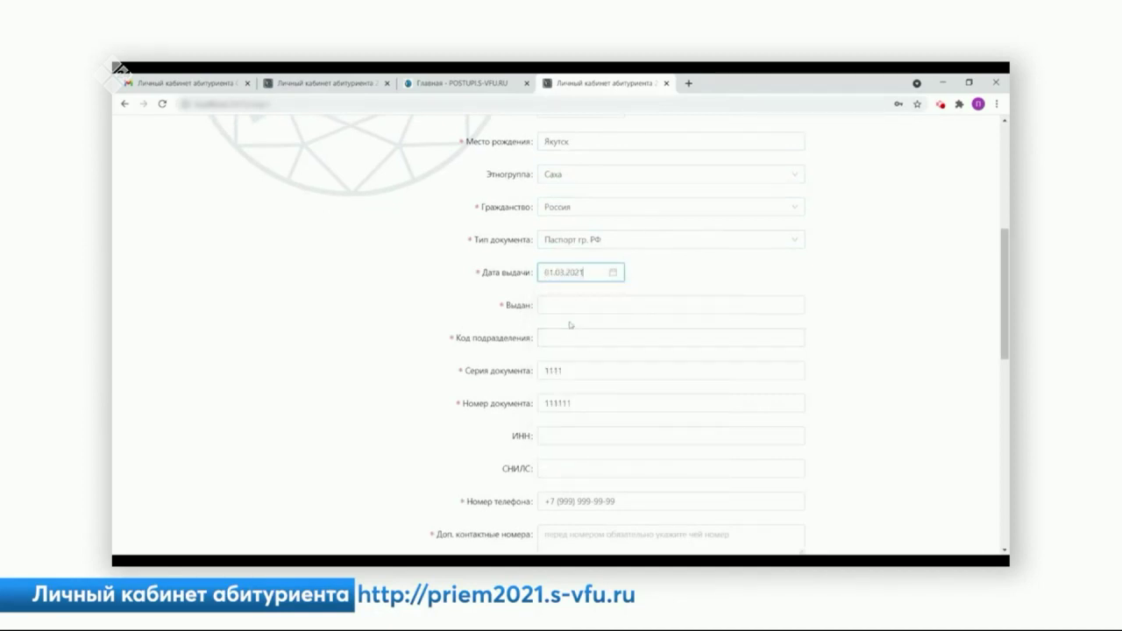
{"action": "left_click", "coordinate": [576, 305]}
{"action": "type", "text": "МВД"}
{"action": "key", "text": "Tab"}
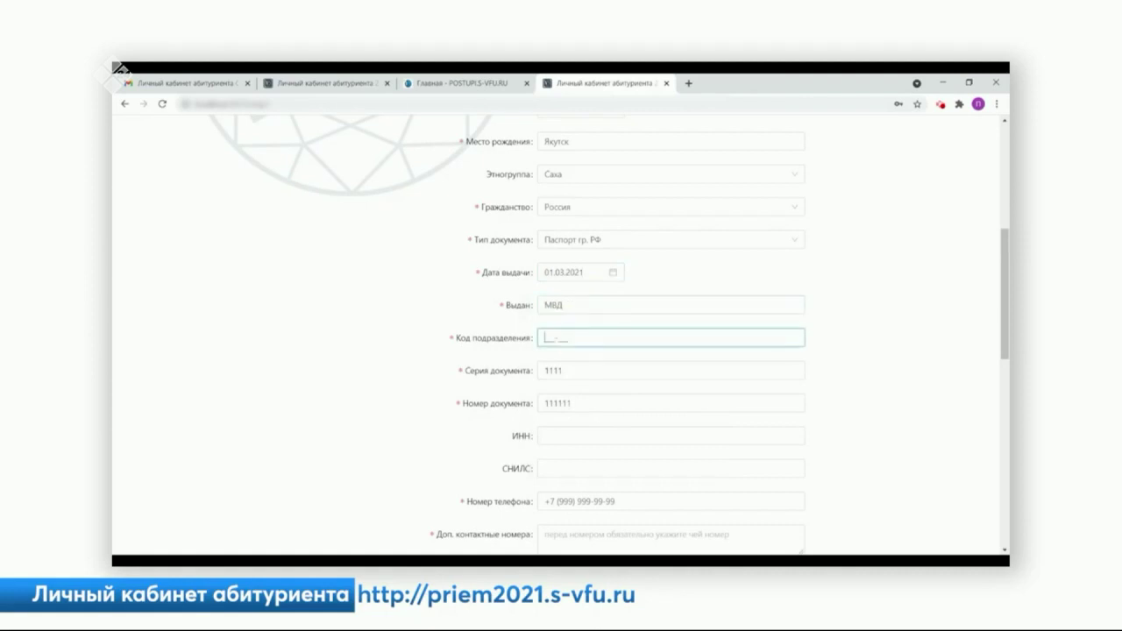
{"action": "type", "text": "123123"}
- Enter the applicant's ИНН, СНИЛС and an additional contact number
{"action": "scroll", "coordinate": [578, 356], "scroll_direction": "down", "scroll_amount": 2}
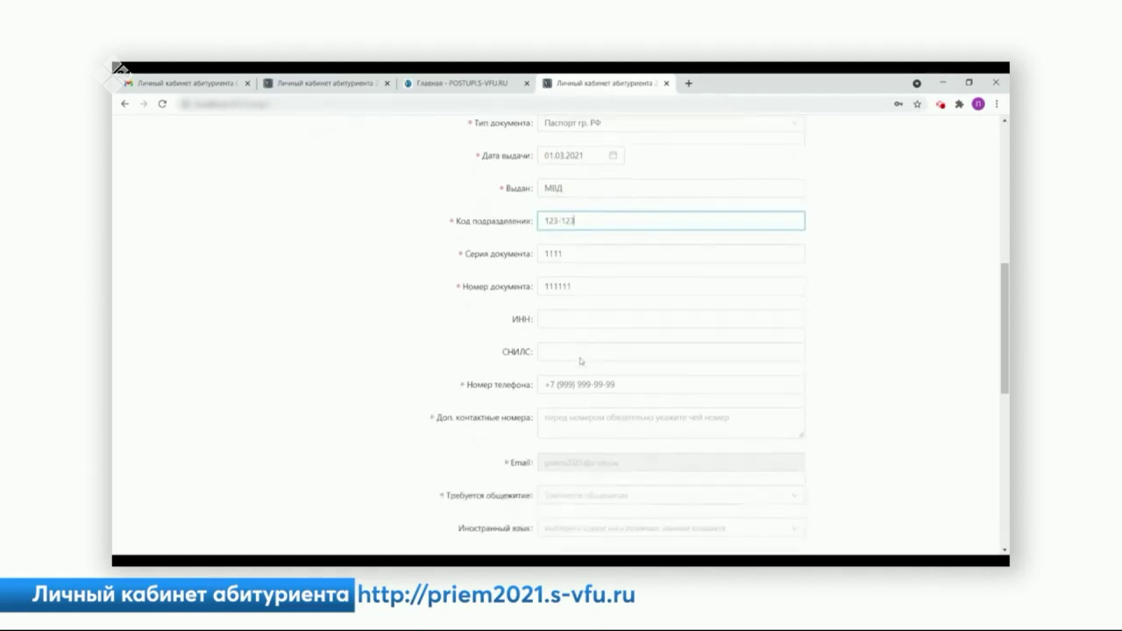
{"action": "left_click", "coordinate": [579, 324]}
{"action": "type", "text": "123123123123"}
{"action": "left_click", "coordinate": [585, 343]}
{"action": "type", "text": "12312312312"}
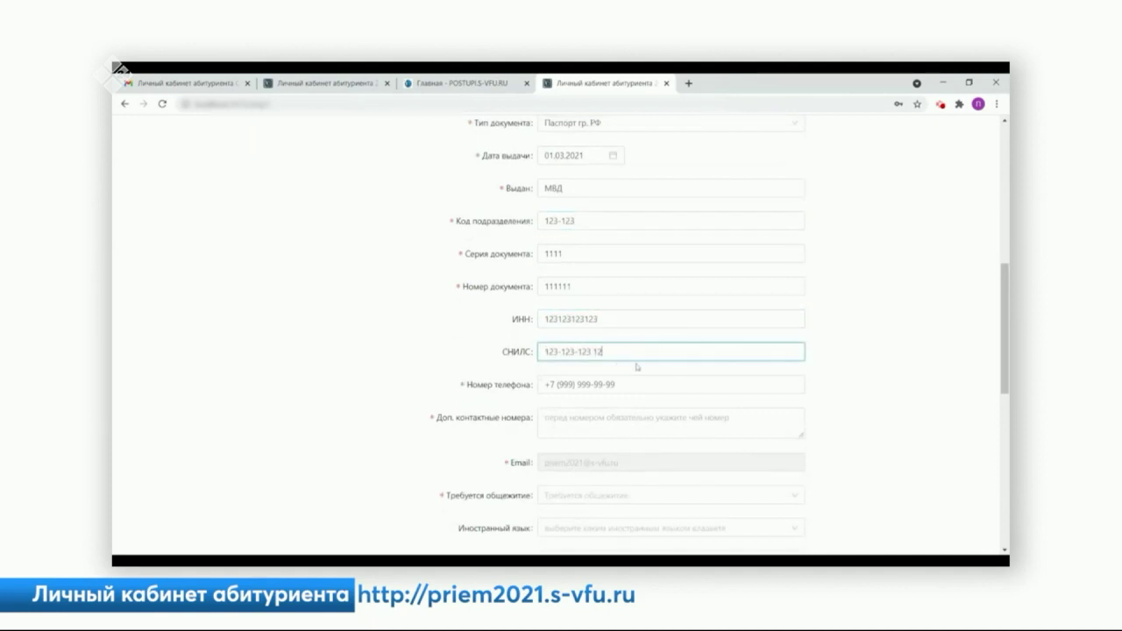
{"action": "scroll", "coordinate": [633, 367], "scroll_direction": "down", "scroll_amount": 3}
{"action": "left_click", "coordinate": [570, 245]}
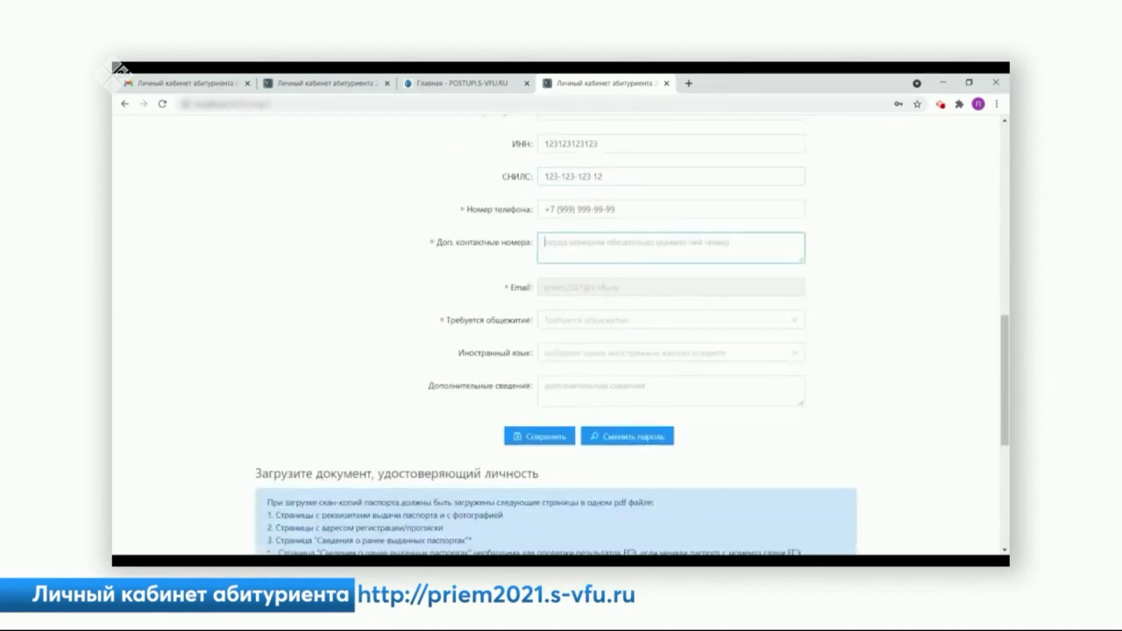
{"action": "type", "text": "42"}
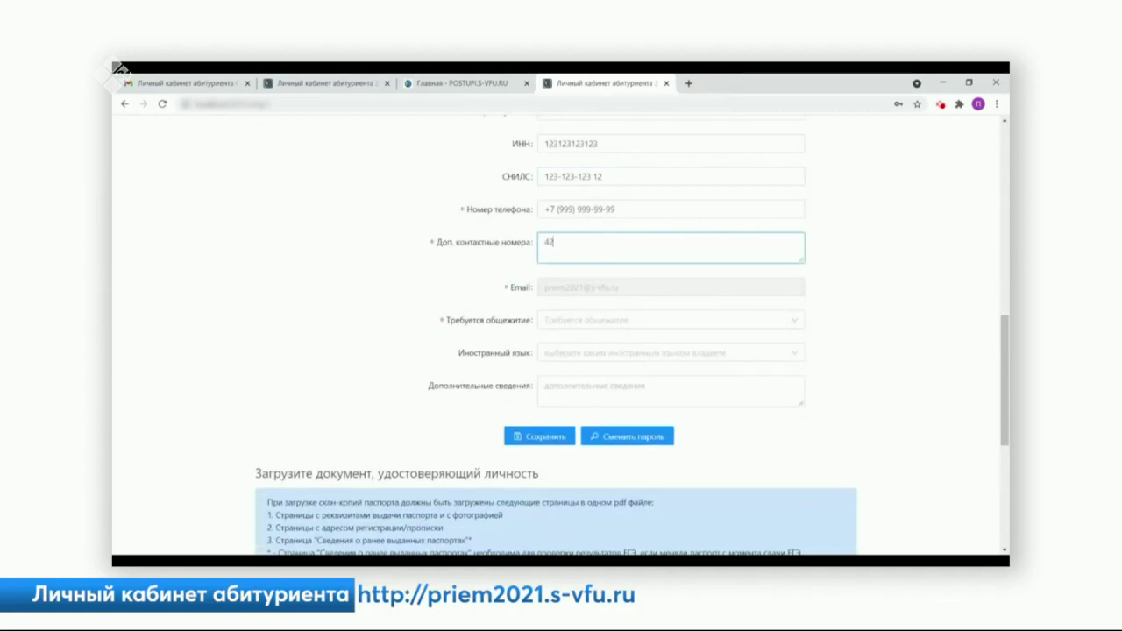
{"action": "type", "text": "4242"}
- Mark dormitory needed (Да), choose English as the foreign language, and save the profile
{"action": "left_click", "coordinate": [568, 323]}
{"action": "left_click", "coordinate": [560, 344]}
{"action": "left_click", "coordinate": [571, 353]}
{"action": "left_click", "coordinate": [575, 377]}
{"action": "left_click", "coordinate": [574, 382]}
{"action": "left_click", "coordinate": [540, 438]}
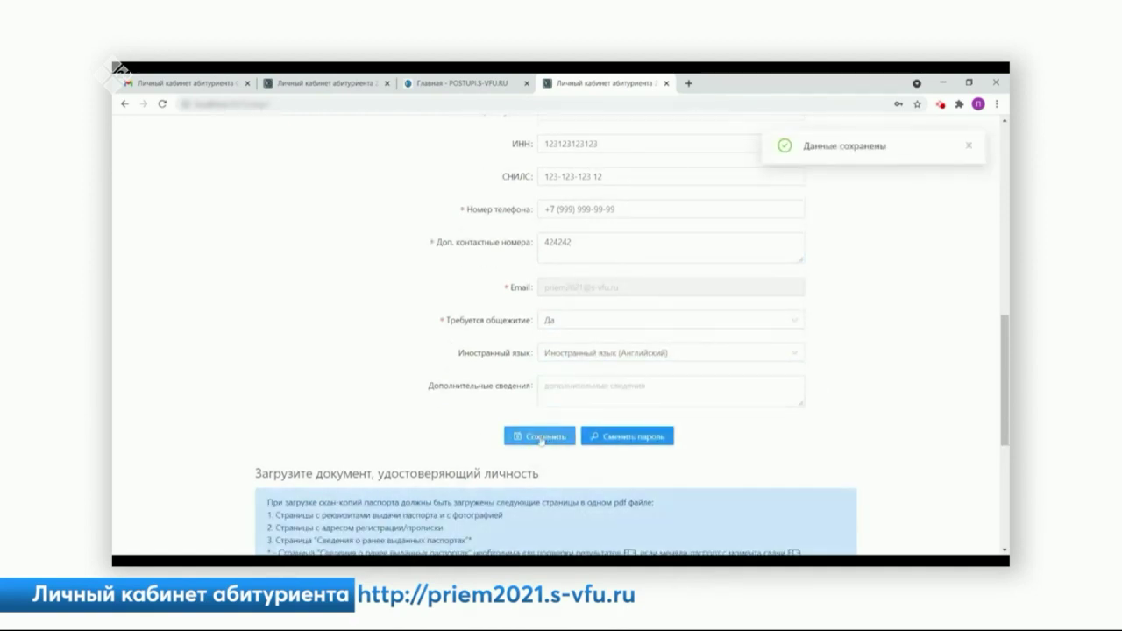
{"action": "scroll", "coordinate": [541, 440], "scroll_direction": "down", "scroll_amount": 3}
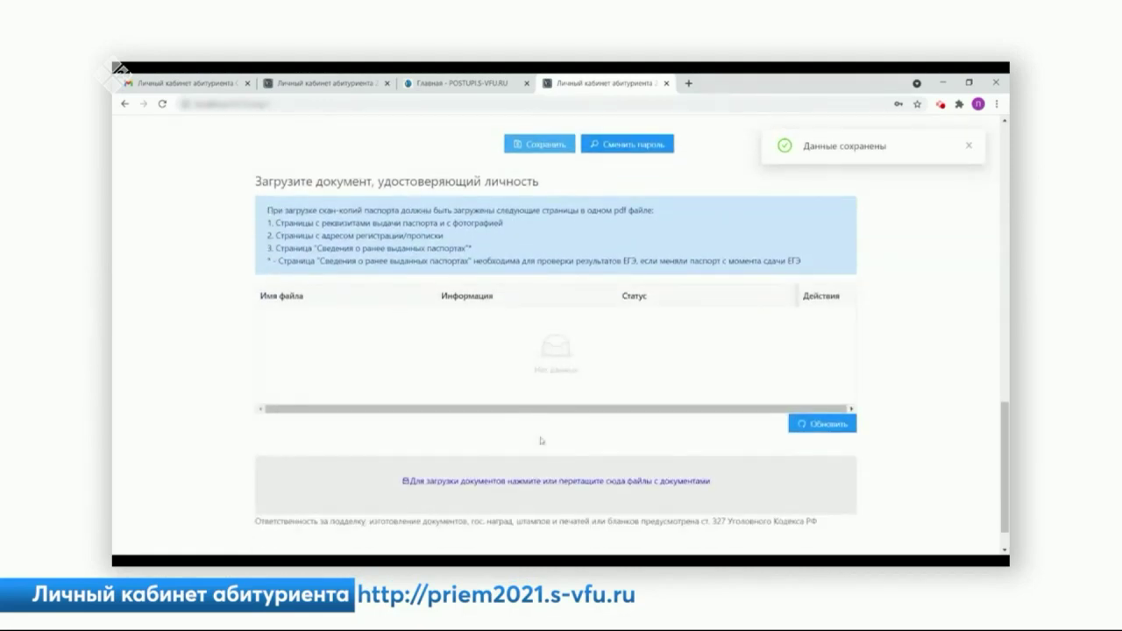
- Upload Паспорт.pdf as the identity document and delete the stray logo_for_abit.png
{"action": "scroll", "coordinate": [541, 440], "scroll_direction": "down", "scroll_amount": 1}
{"action": "left_click", "coordinate": [552, 432]}
{"action": "key", "text": "Return"}
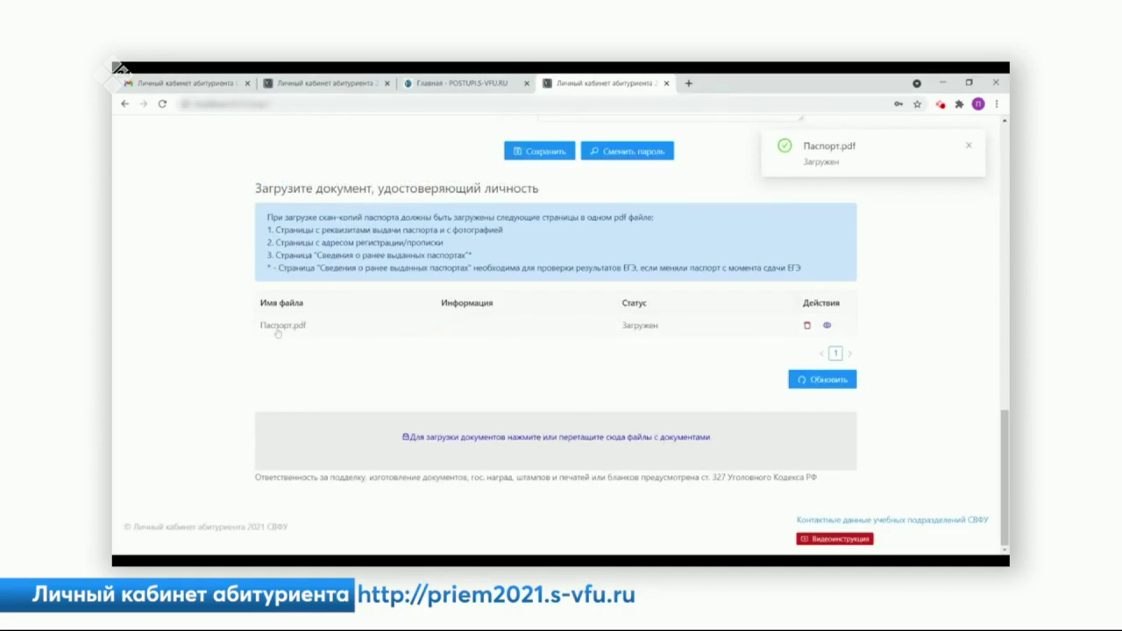
{"action": "key", "text": "Return"}
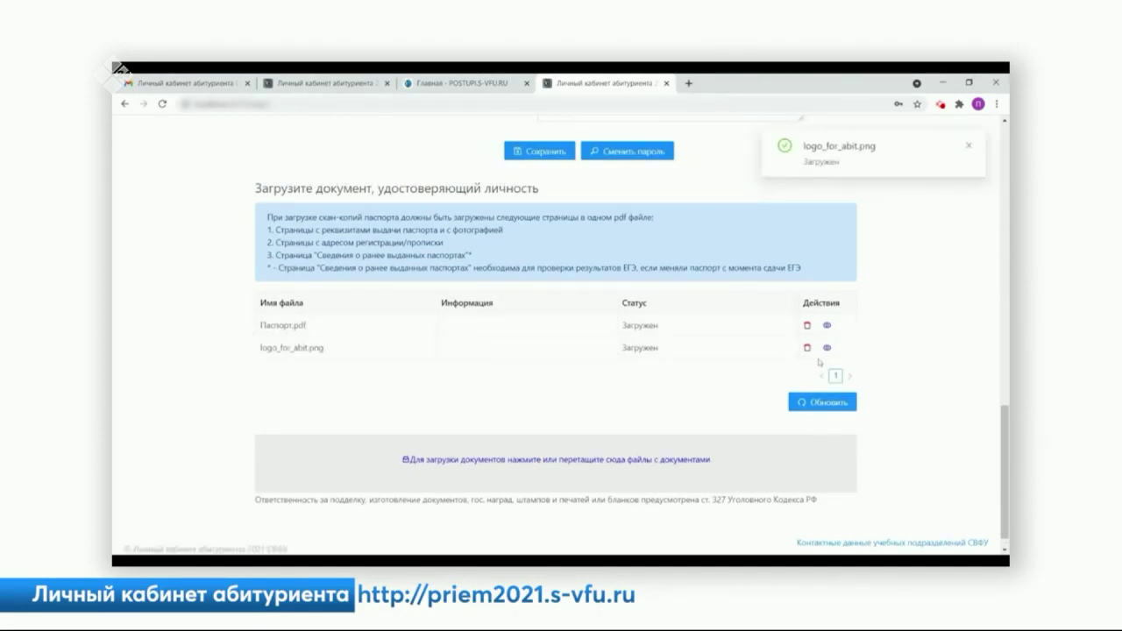
{"action": "left_click", "coordinate": [807, 349]}
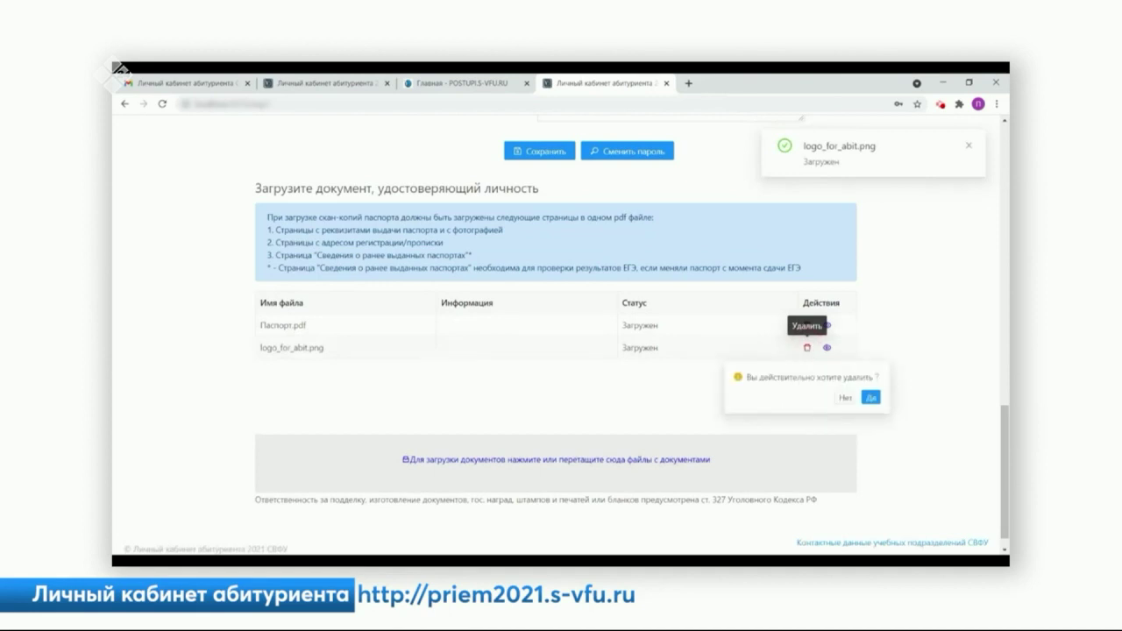
{"action": "left_click", "coordinate": [870, 397]}
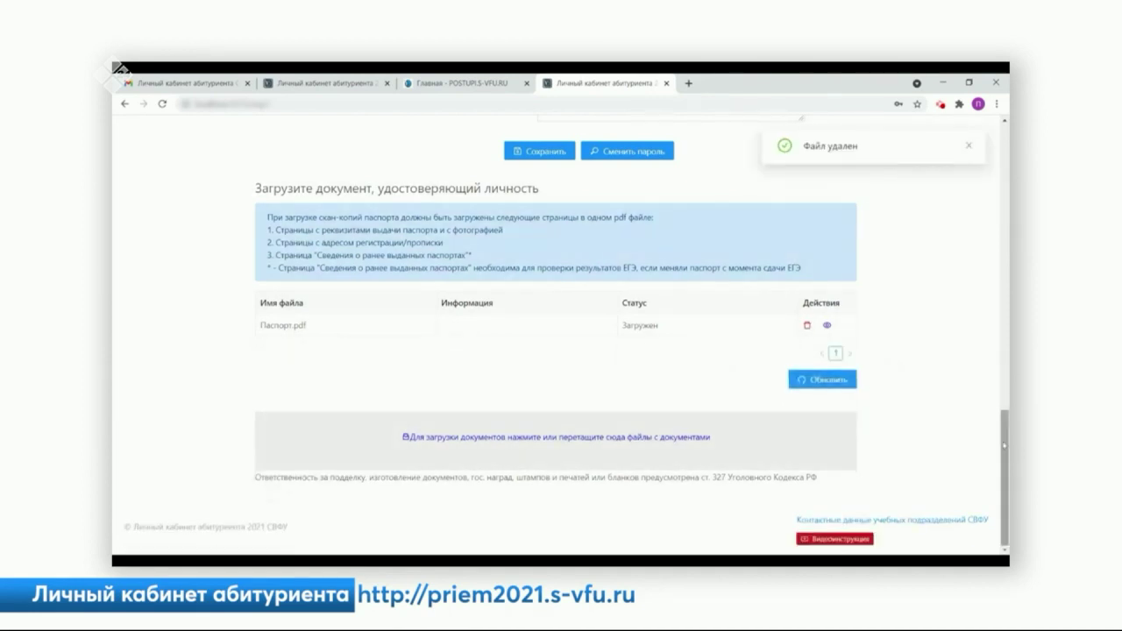
- Add a profile photo with + Фото and proceed to step 2, education documents
{"action": "scroll", "coordinate": [995, 442], "scroll_direction": "up", "scroll_amount": 15}
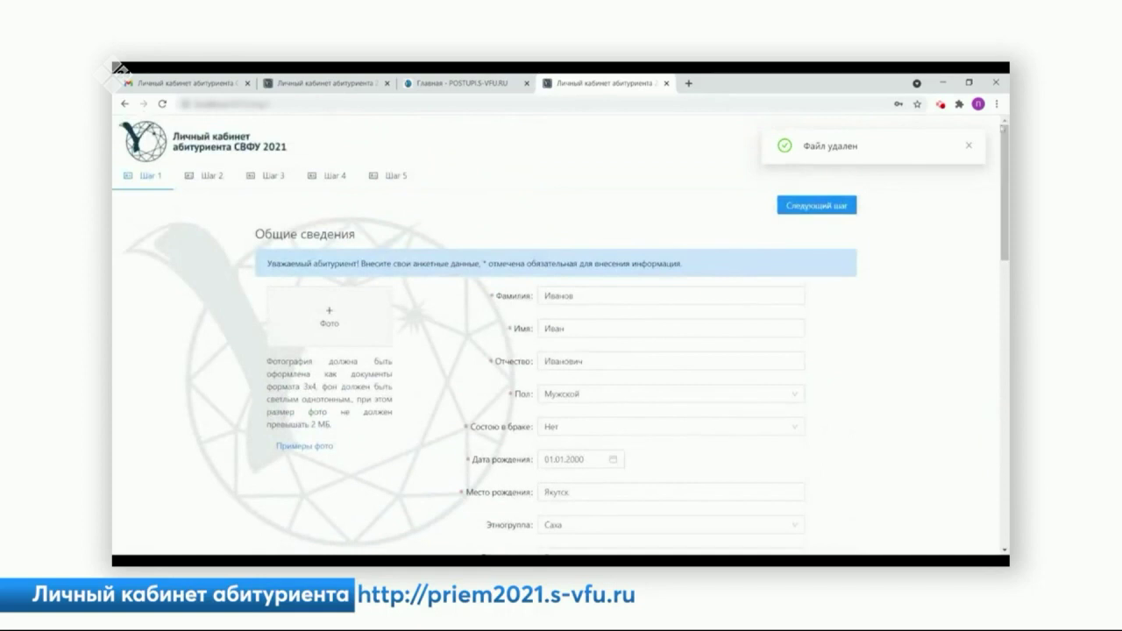
{"action": "left_click", "coordinate": [815, 206]}
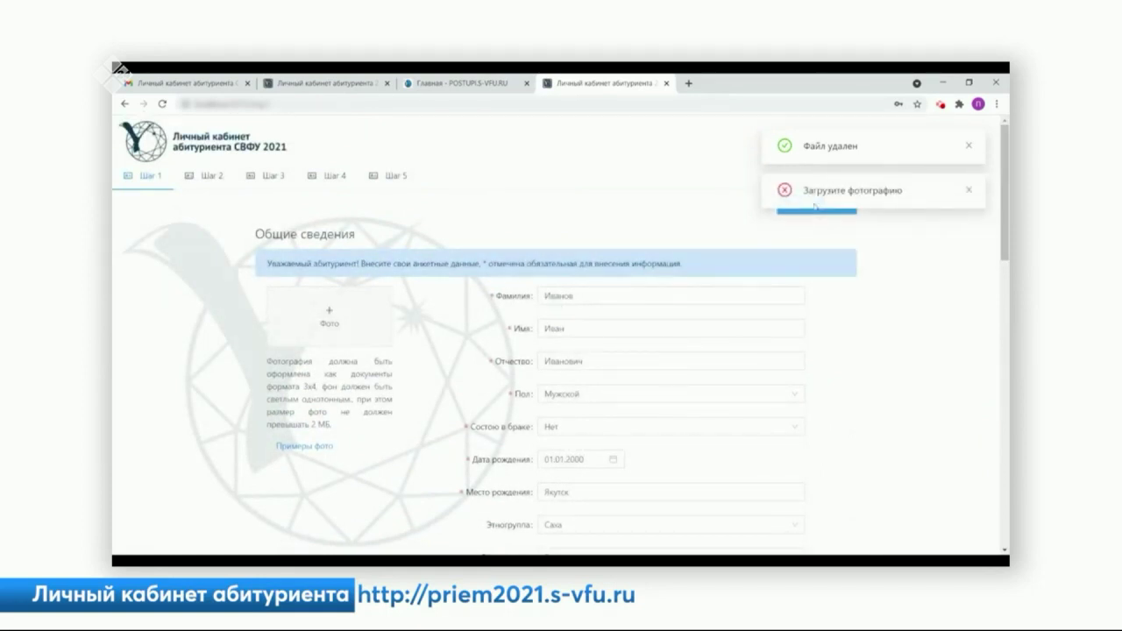
{"action": "left_click", "coordinate": [330, 312]}
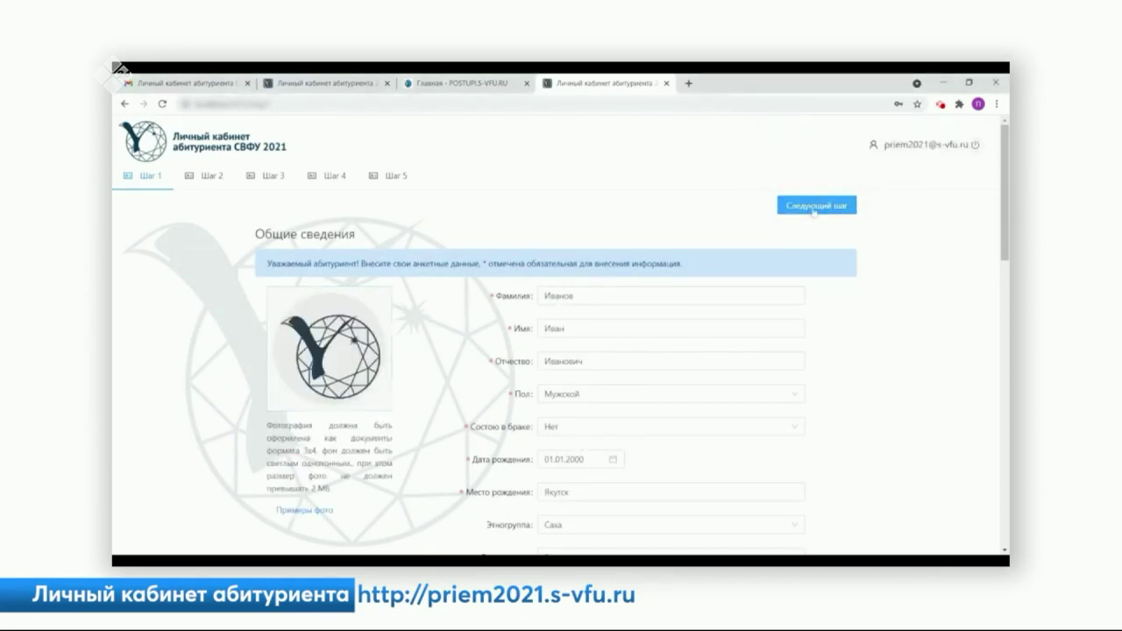
{"action": "left_click", "coordinate": [814, 207]}
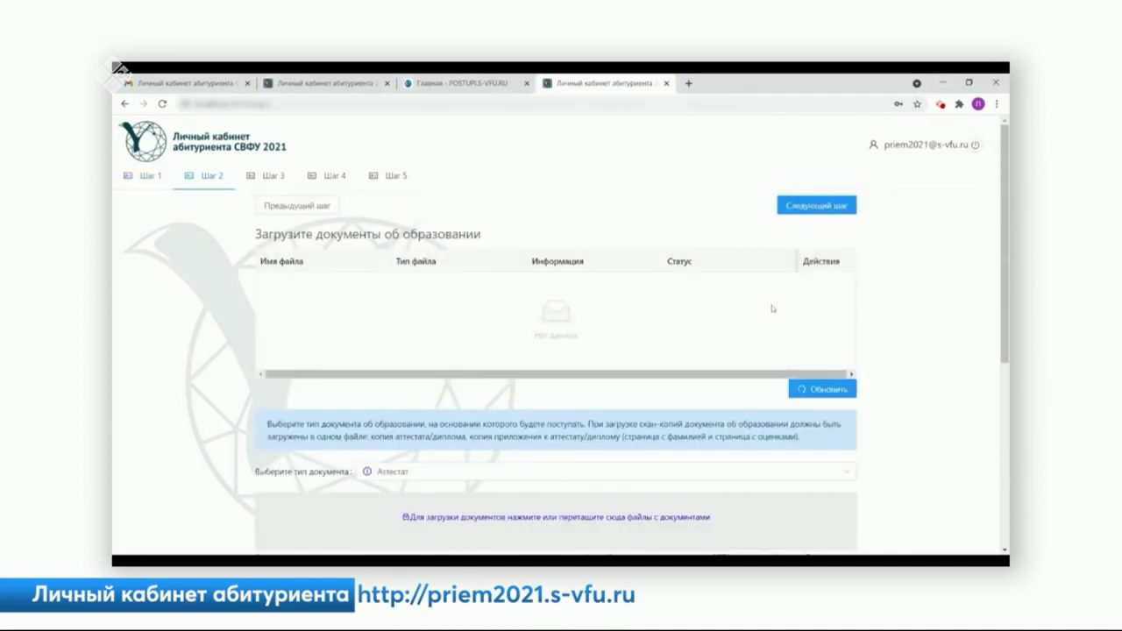
- Choose Аттестат as the document type and upload Документ об образовании.pdf
{"action": "scroll", "coordinate": [772, 307], "scroll_direction": "down", "scroll_amount": 1}
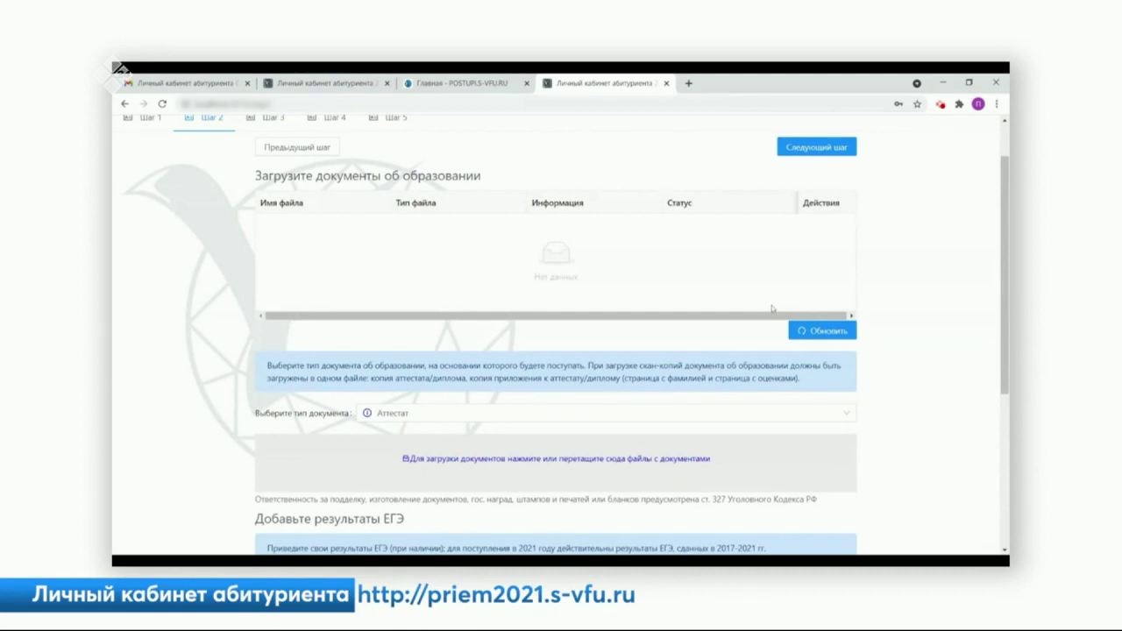
{"action": "scroll", "coordinate": [397, 359], "scroll_direction": "down", "scroll_amount": 1}
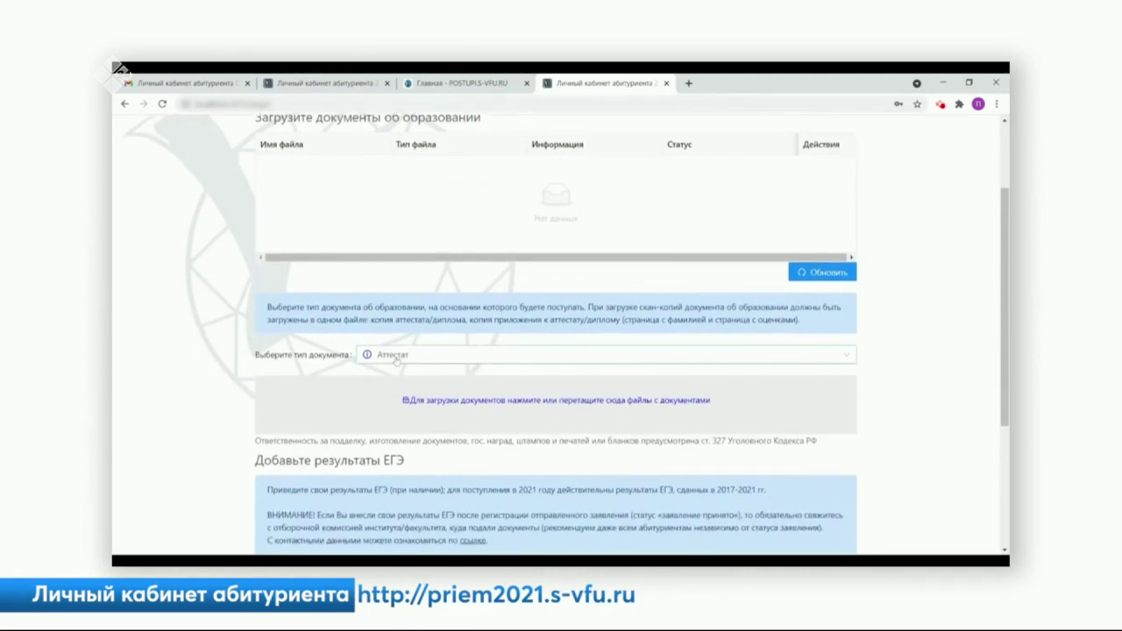
{"action": "left_click", "coordinate": [396, 359]}
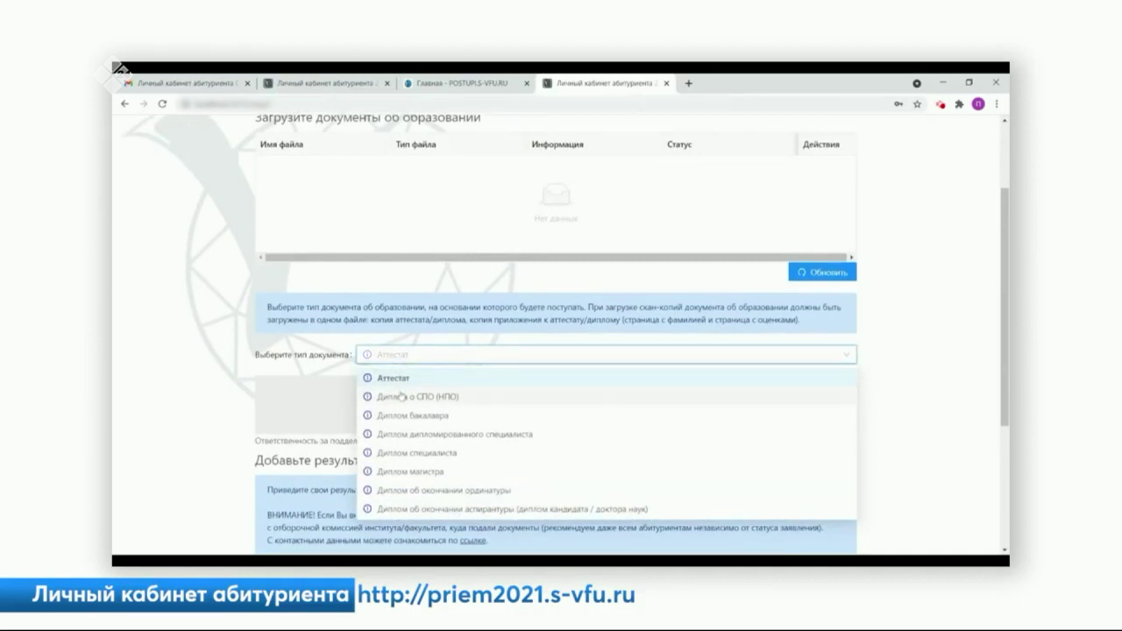
{"action": "scroll", "coordinate": [399, 390], "scroll_direction": "down", "scroll_amount": 1}
{"action": "mouse_move", "coordinate": [368, 395]}
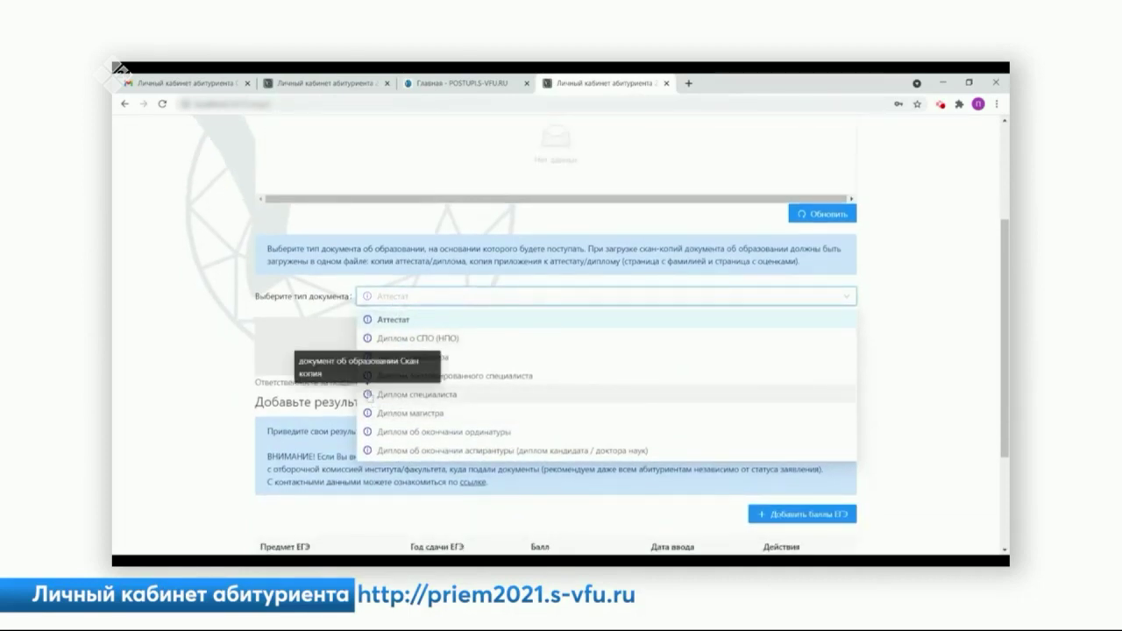
{"action": "mouse_move", "coordinate": [368, 433]}
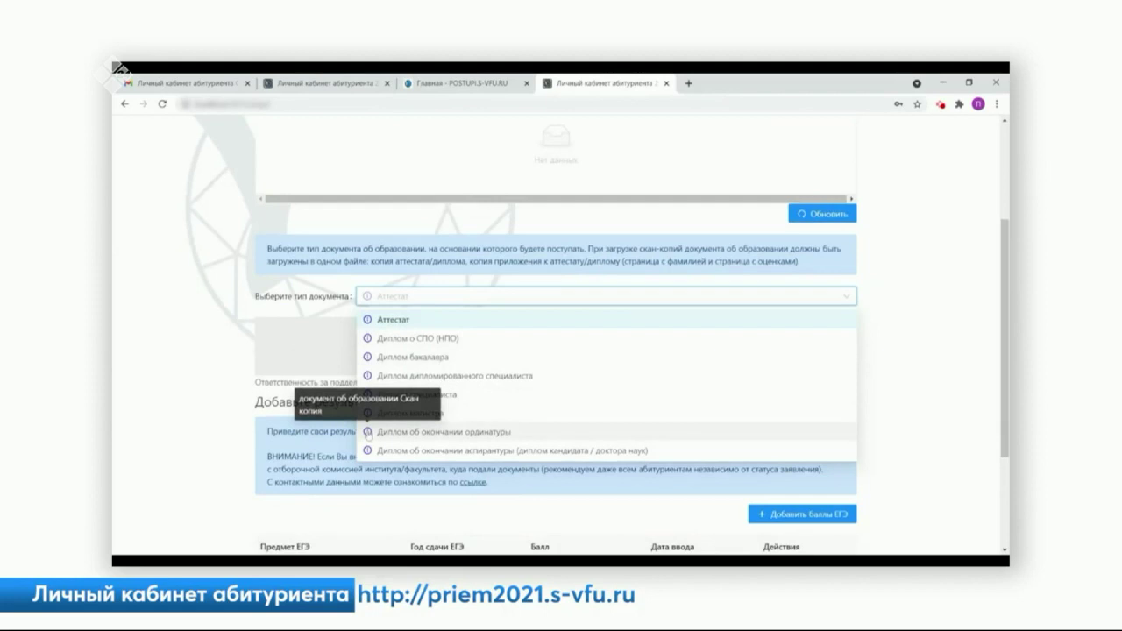
{"action": "left_click", "coordinate": [408, 322]}
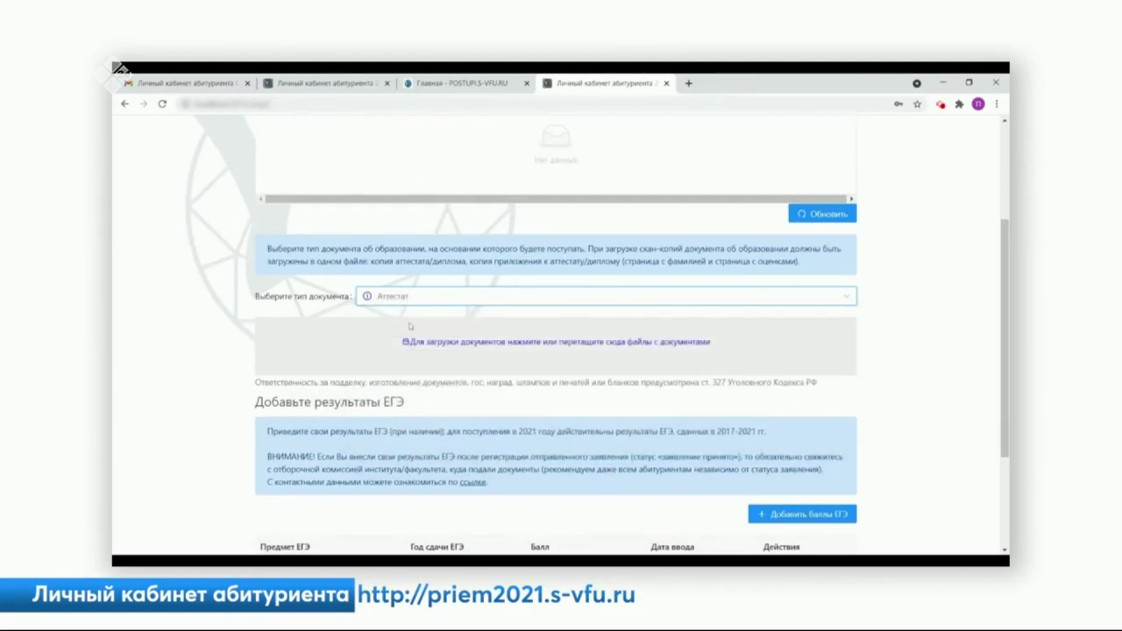
{"action": "left_click", "coordinate": [496, 340]}
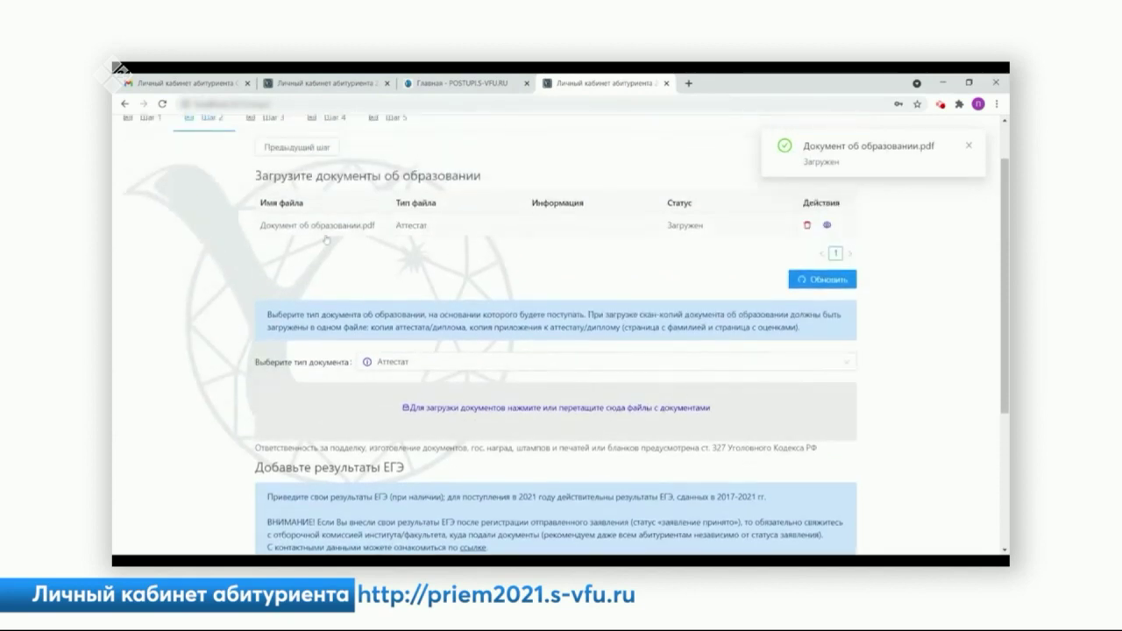
{"action": "scroll", "coordinate": [748, 247], "scroll_direction": "down", "scroll_amount": 1}
{"action": "scroll", "coordinate": [748, 246], "scroll_direction": "up", "scroll_amount": 3}
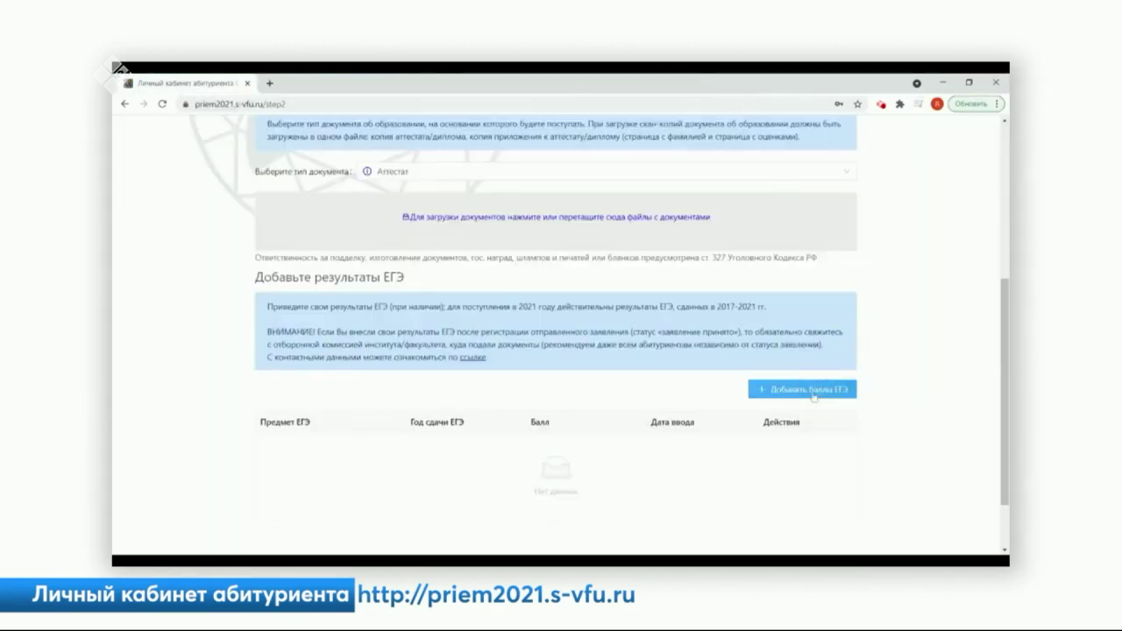
- Save an ЕГЭ entry of Русский язык, 2021, score 70, then advance to step 3
{"action": "left_click", "coordinate": [814, 392]}
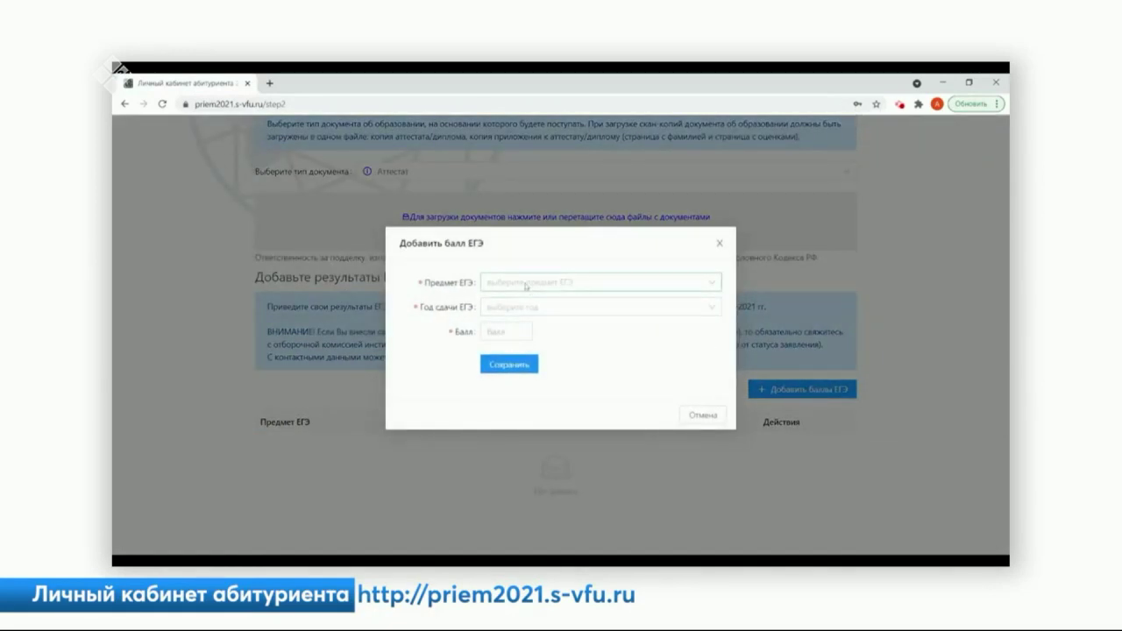
{"action": "left_click", "coordinate": [596, 282]}
{"action": "left_click", "coordinate": [512, 325]}
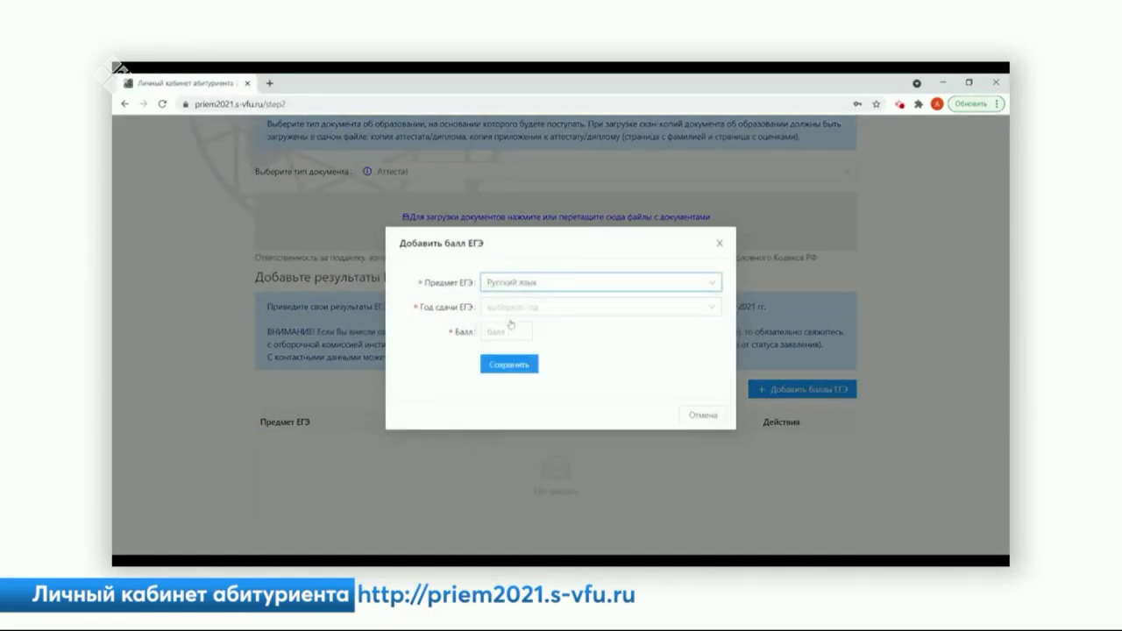
{"action": "left_click", "coordinate": [512, 307]}
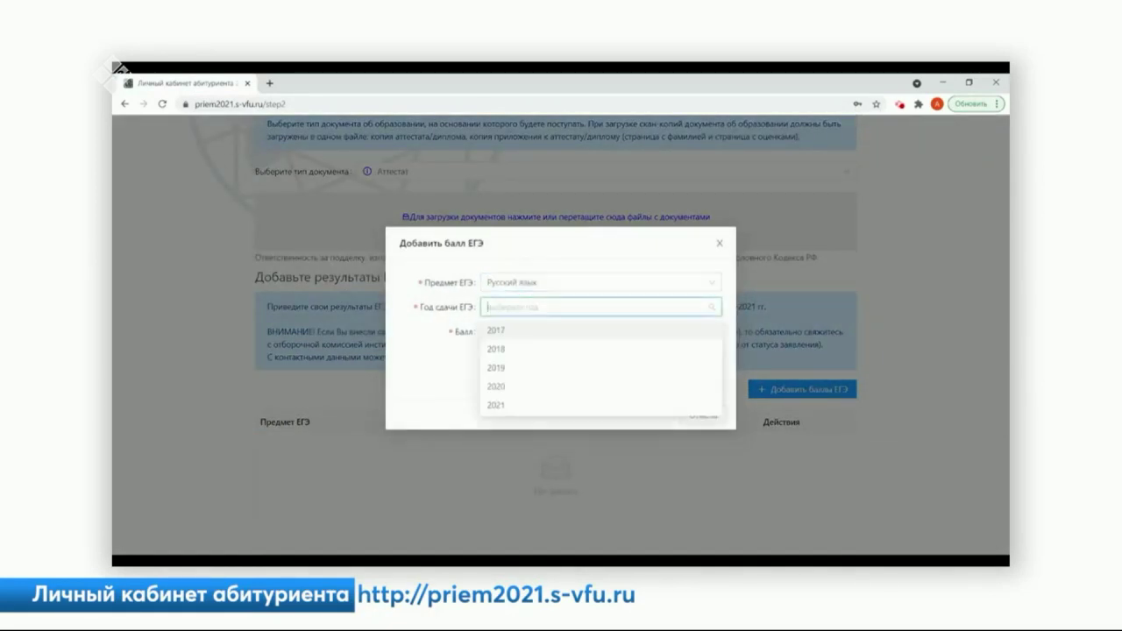
{"action": "left_click", "coordinate": [504, 405]}
{"action": "left_click", "coordinate": [491, 331]}
{"action": "type", "text": "70"}
{"action": "left_click", "coordinate": [509, 363]}
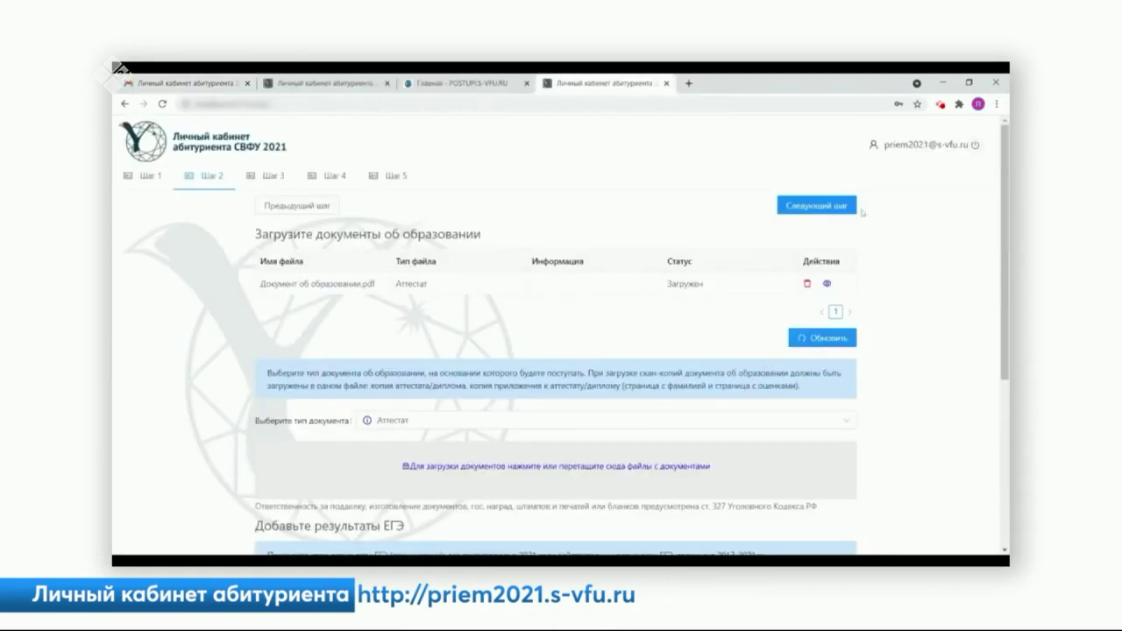
{"action": "left_click", "coordinate": [825, 208]}
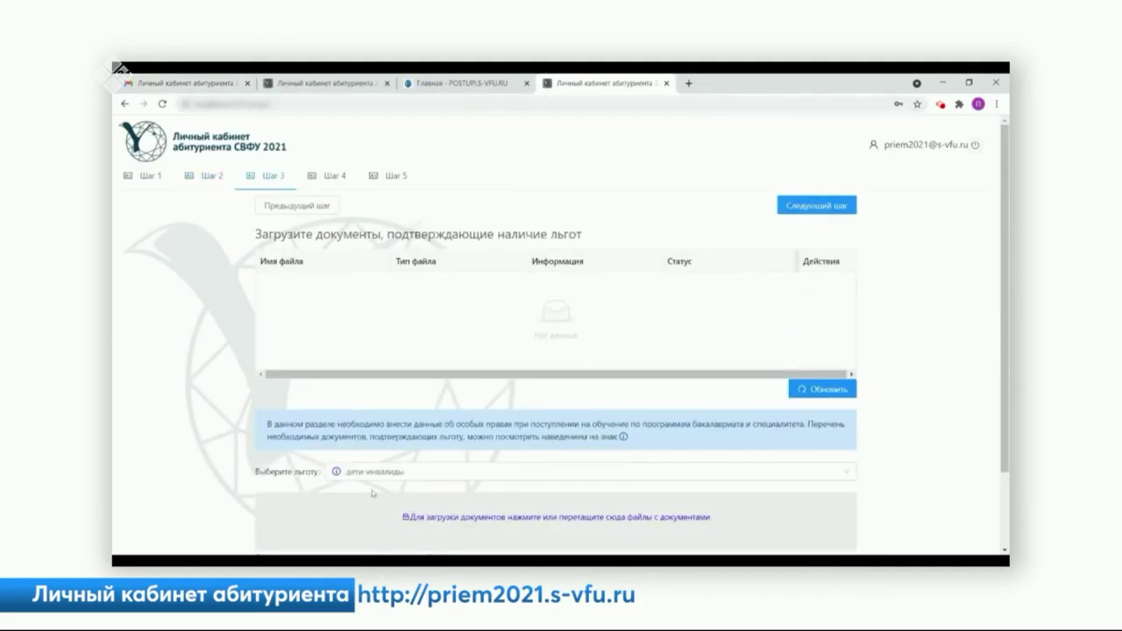
- Look through the benefit categories and advance to step 4 without claiming one
{"action": "left_click", "coordinate": [406, 480]}
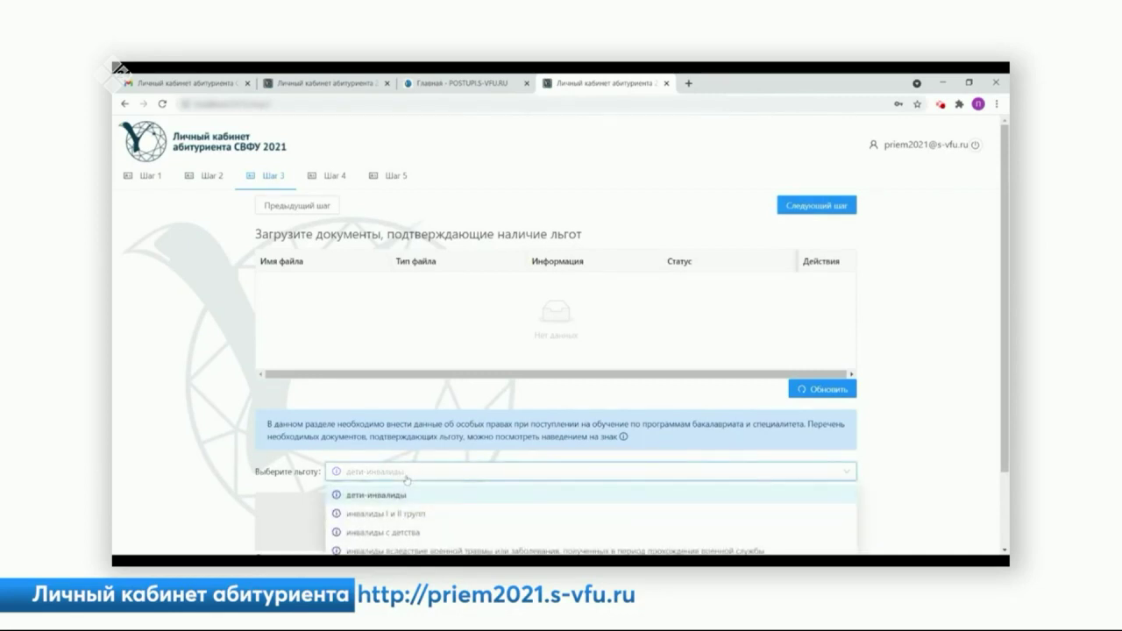
{"action": "scroll", "coordinate": [405, 480], "scroll_direction": "down", "scroll_amount": 1}
{"action": "mouse_move", "coordinate": [337, 422]}
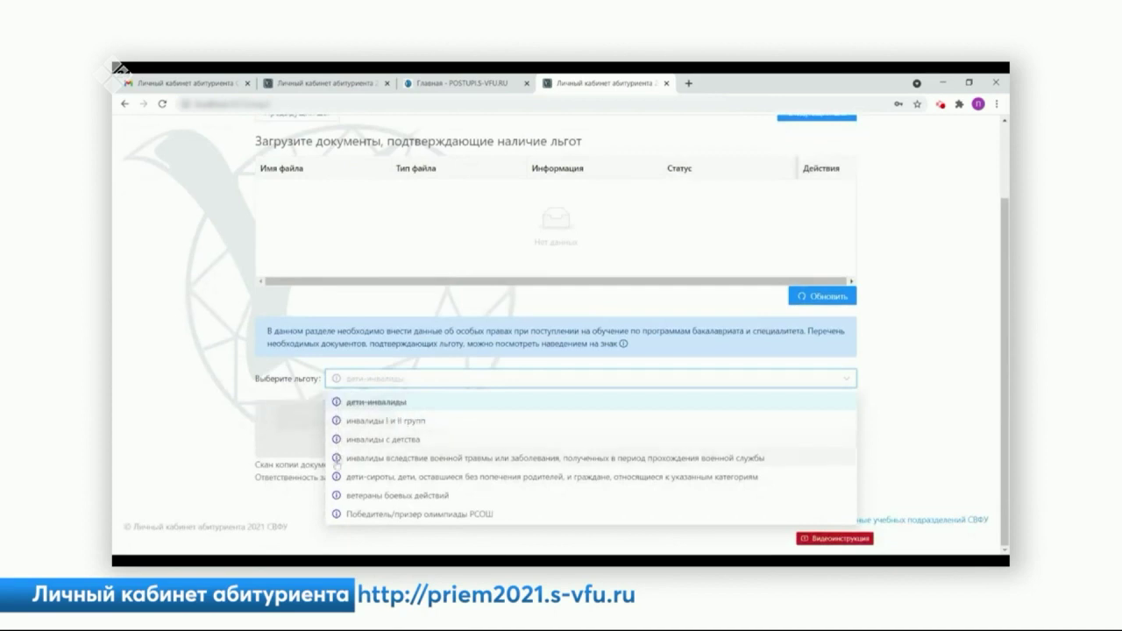
{"action": "mouse_move", "coordinate": [336, 459]}
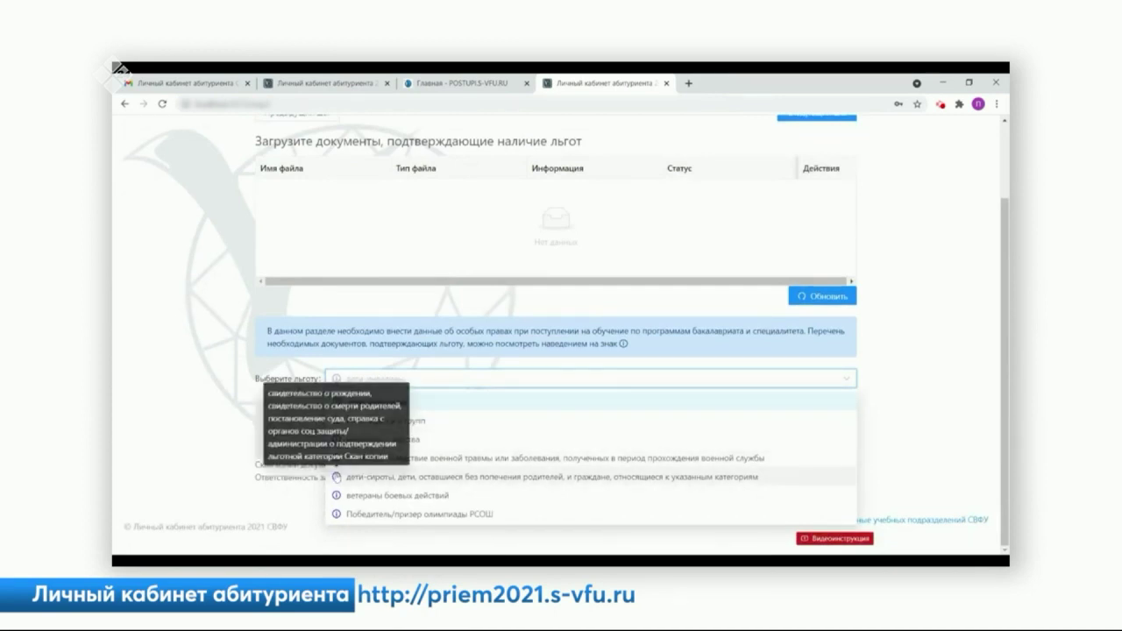
{"action": "mouse_move", "coordinate": [338, 496]}
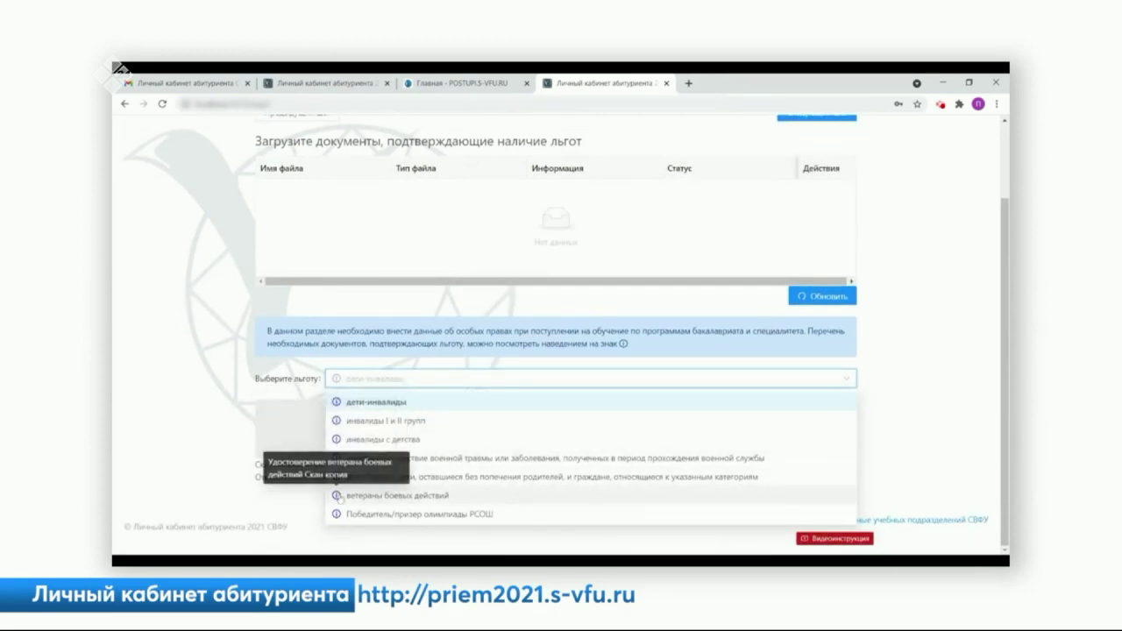
{"action": "scroll", "coordinate": [864, 255], "scroll_direction": "up", "scroll_amount": 2}
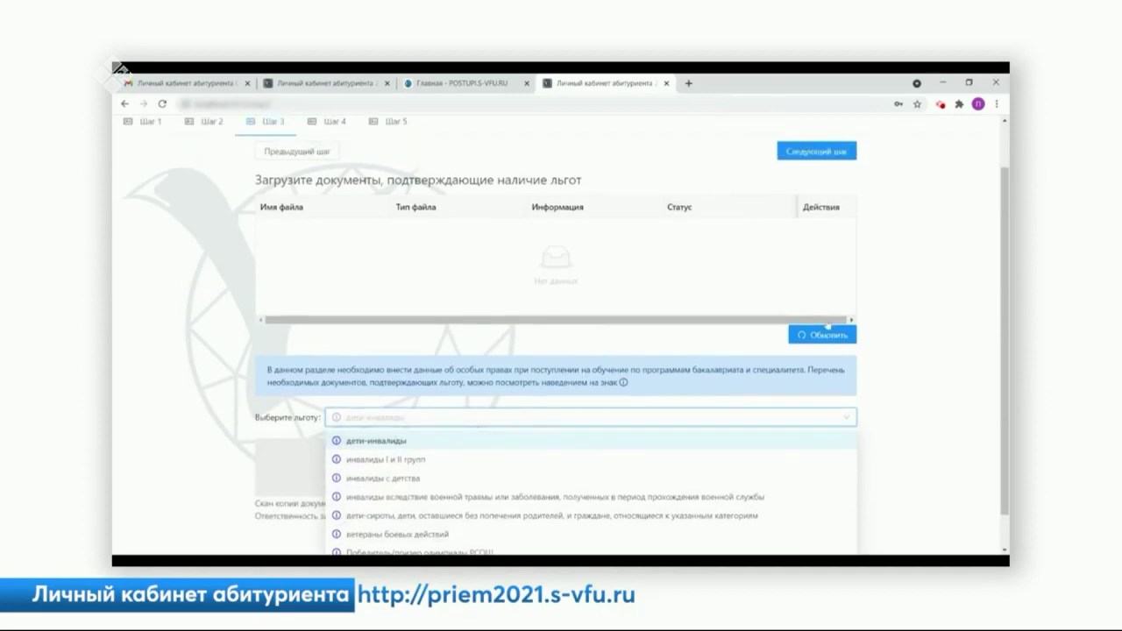
{"action": "left_click", "coordinate": [822, 210]}
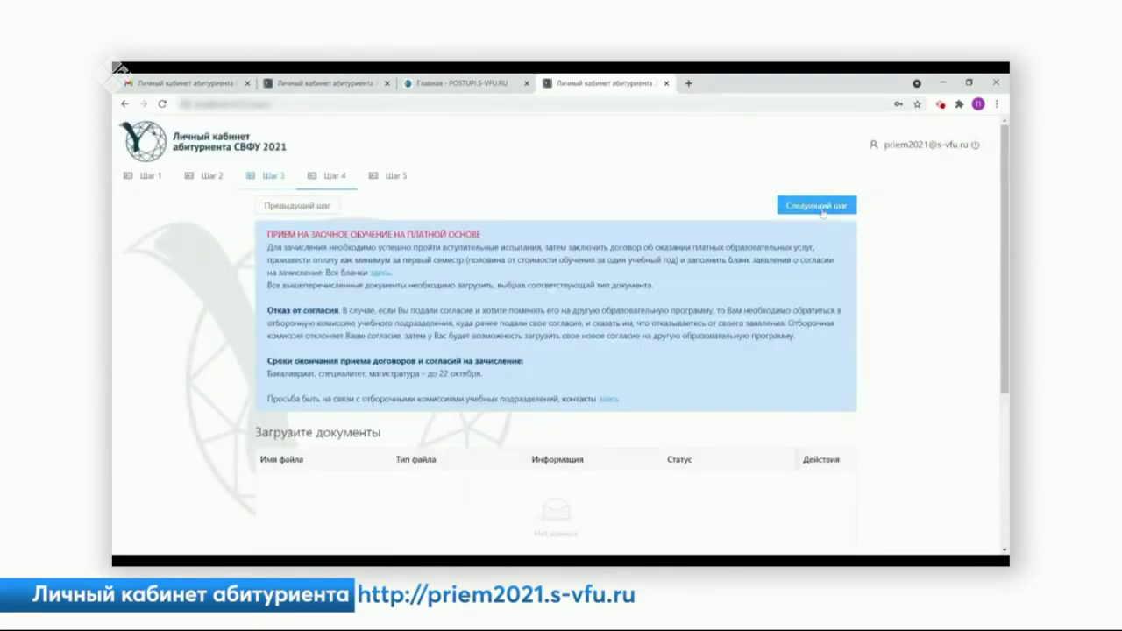
- Review the uploadable document types on Шаг 4 and advance to step 5 without uploading
{"action": "scroll", "coordinate": [875, 336], "scroll_direction": "down", "scroll_amount": 1}
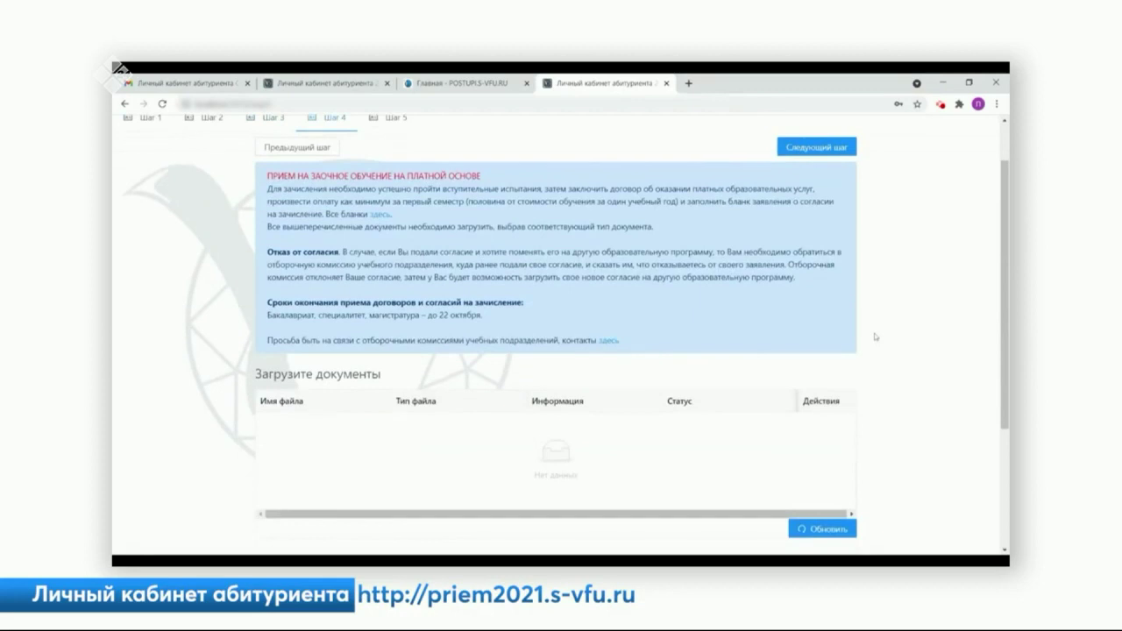
{"action": "scroll", "coordinate": [874, 337], "scroll_direction": "down", "scroll_amount": 2}
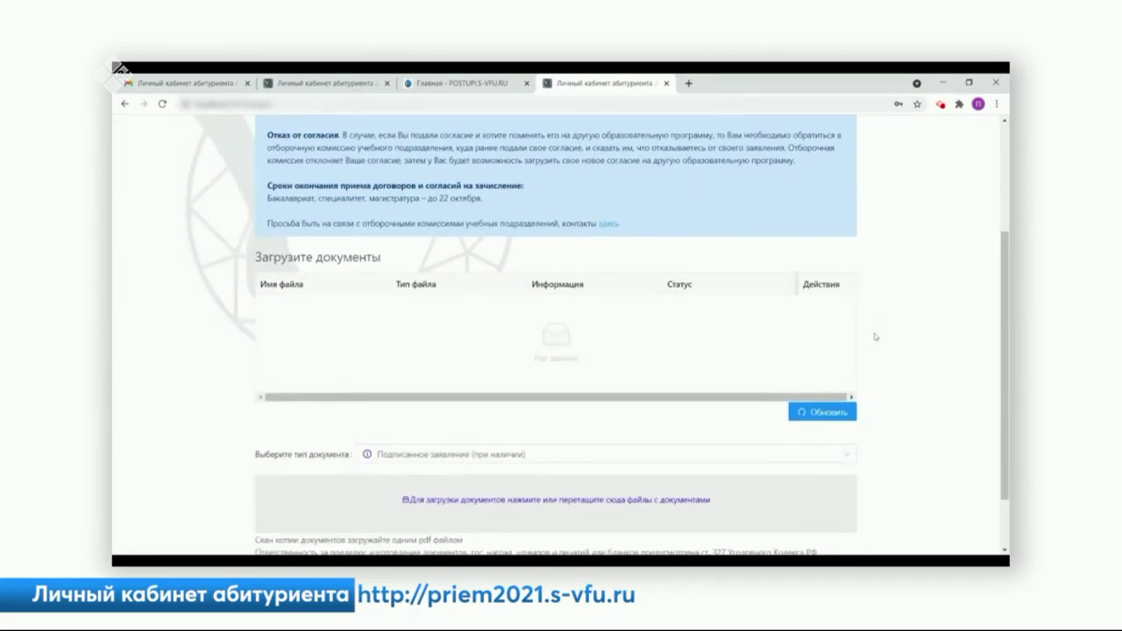
{"action": "scroll", "coordinate": [874, 337], "scroll_direction": "down", "scroll_amount": 1}
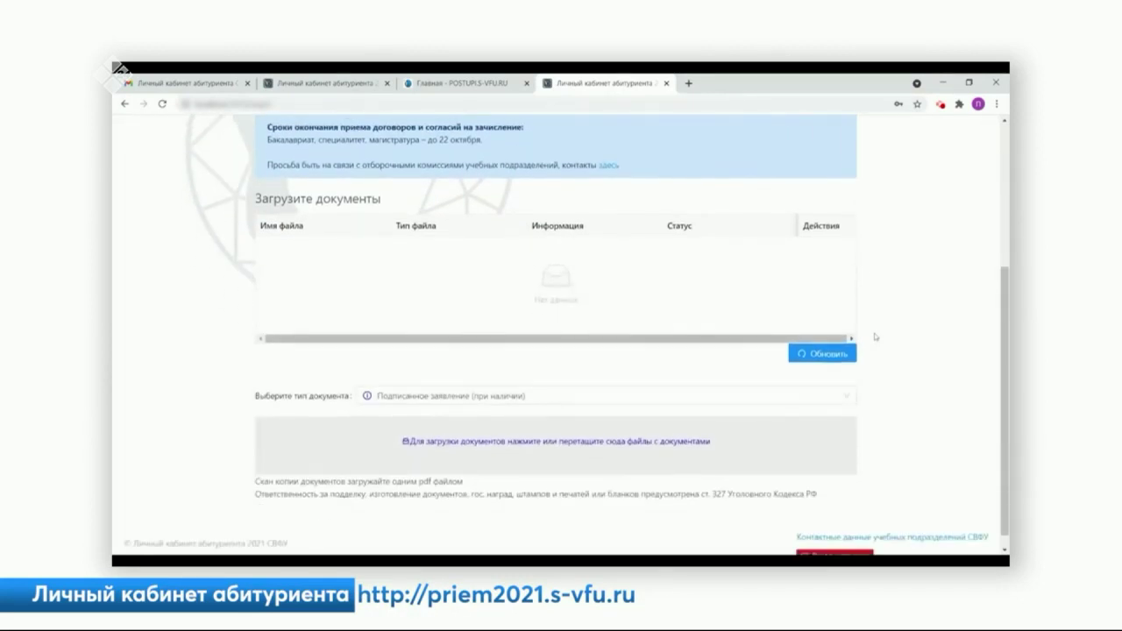
{"action": "left_click", "coordinate": [442, 401]}
{"action": "scroll", "coordinate": [455, 437], "scroll_direction": "down", "scroll_amount": 2}
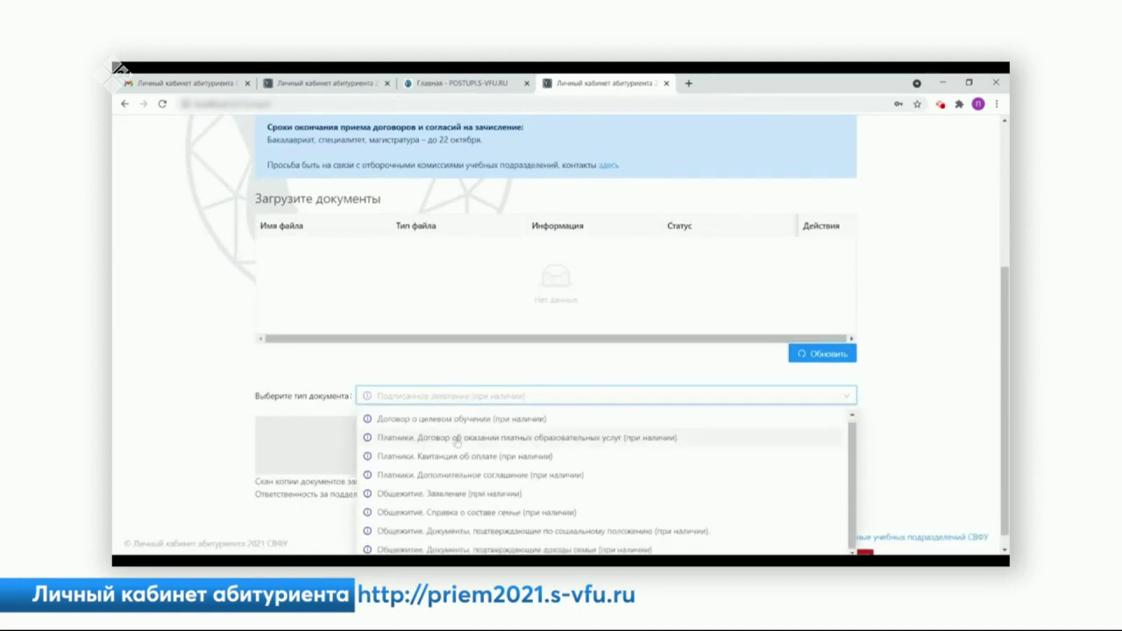
{"action": "scroll", "coordinate": [457, 442], "scroll_direction": "down", "scroll_amount": 1}
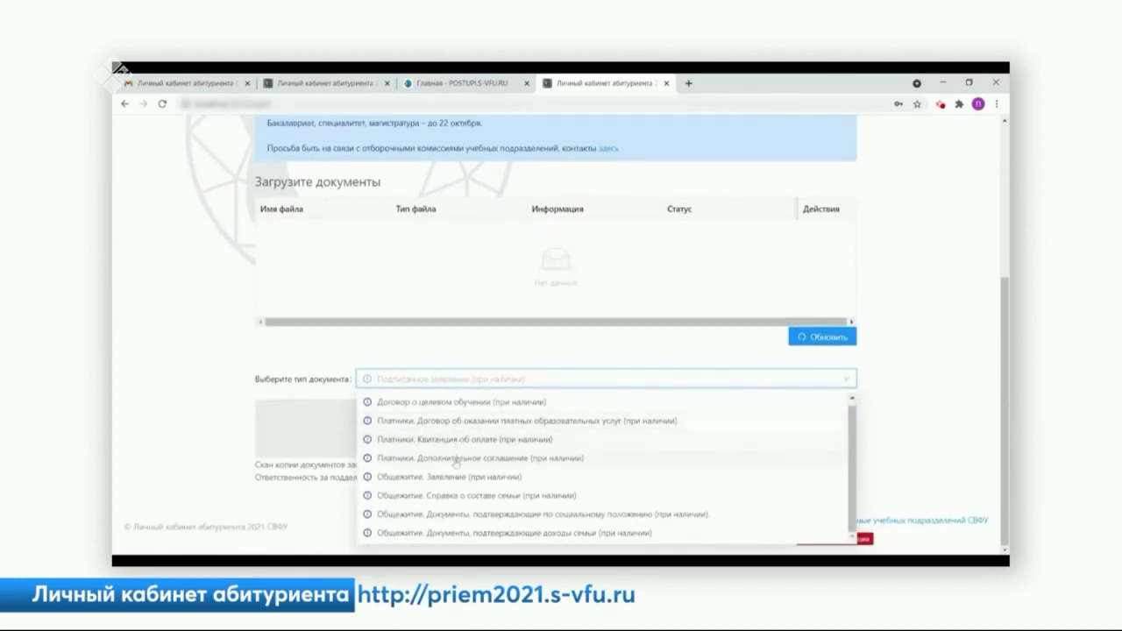
{"action": "scroll", "coordinate": [462, 487], "scroll_direction": "up", "scroll_amount": 2}
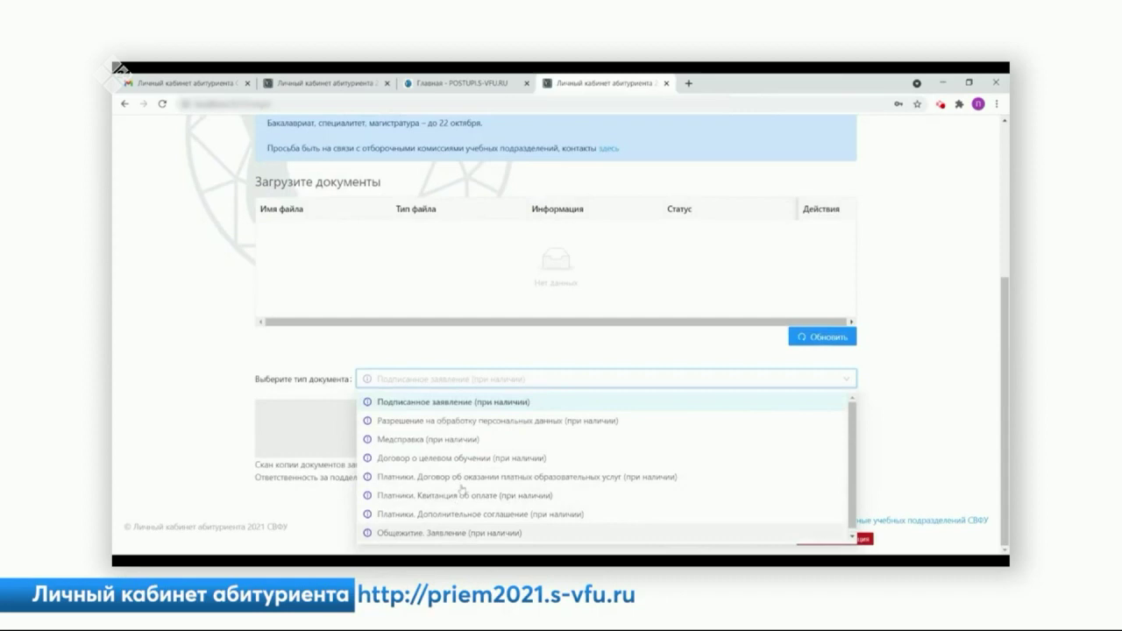
{"action": "scroll", "coordinate": [462, 488], "scroll_direction": "down", "scroll_amount": 1}
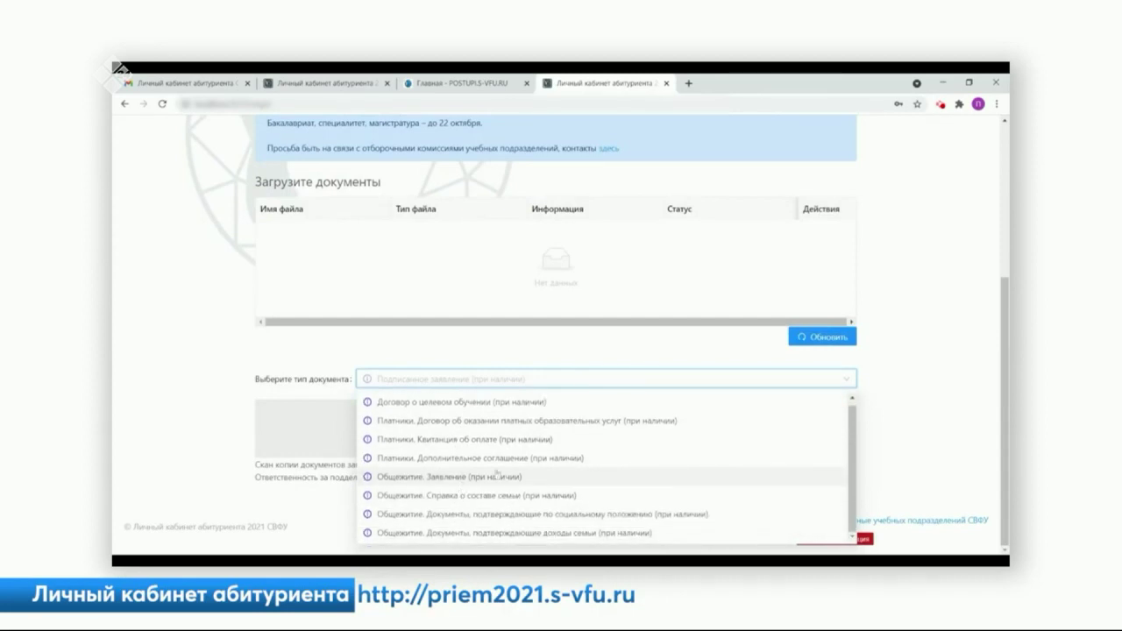
{"action": "scroll", "coordinate": [461, 488], "scroll_direction": "up", "scroll_amount": 3}
{"action": "left_click", "coordinate": [819, 208]}
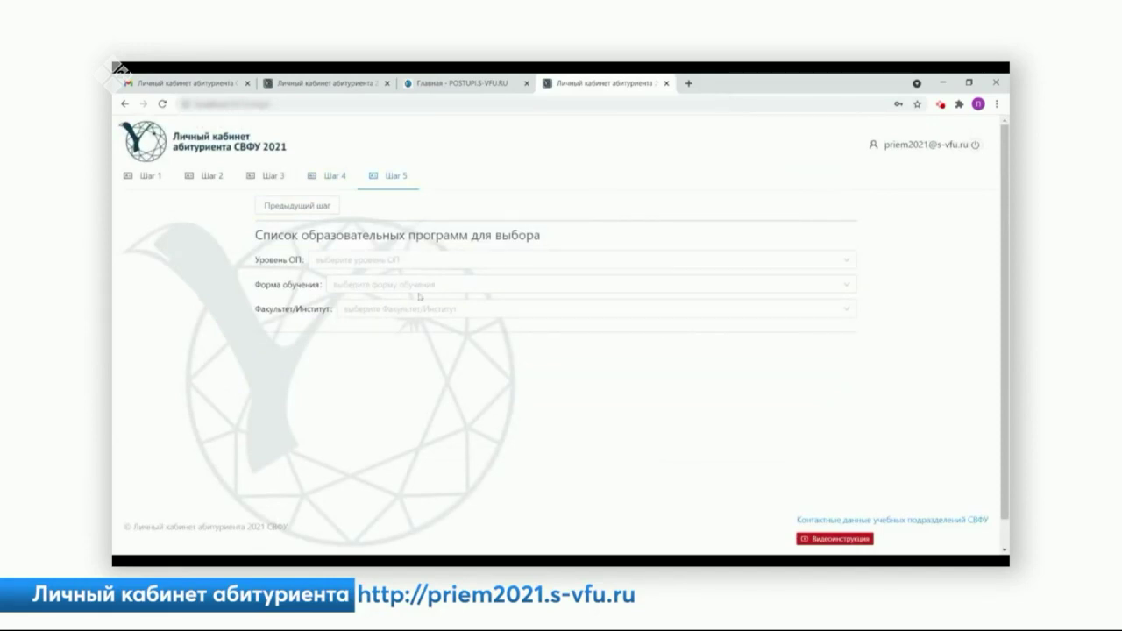
- Filter to Бакалавриат/Специалитет, Очная, Автодорожный факультет and expand the [АДФ] 23.05.01 programme
{"action": "left_click", "coordinate": [338, 261]}
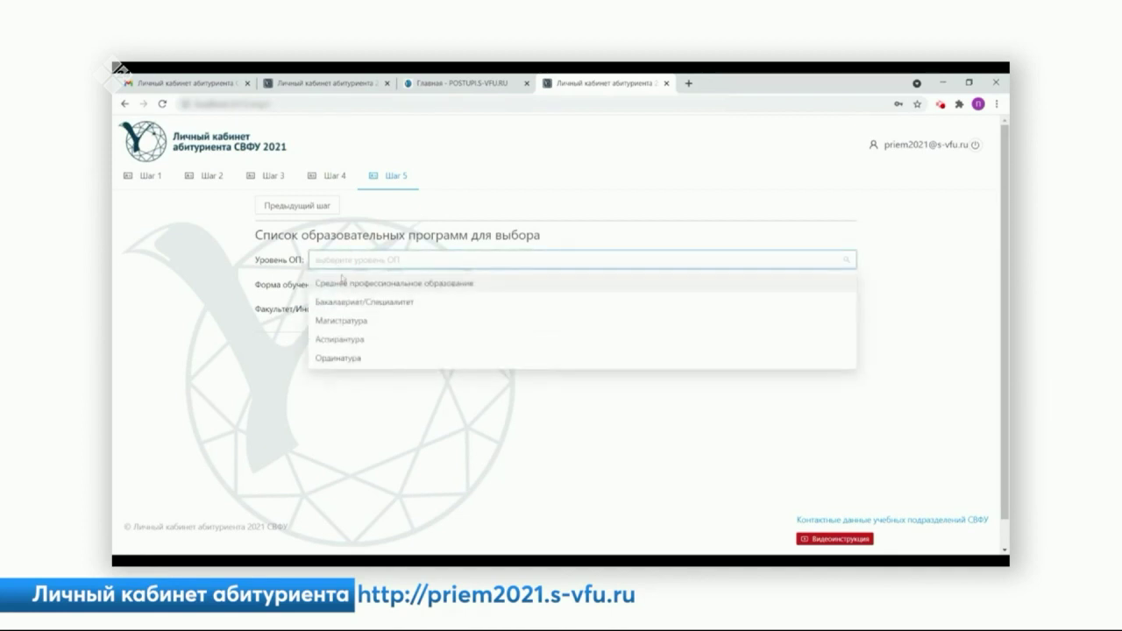
{"action": "left_click", "coordinate": [346, 302]}
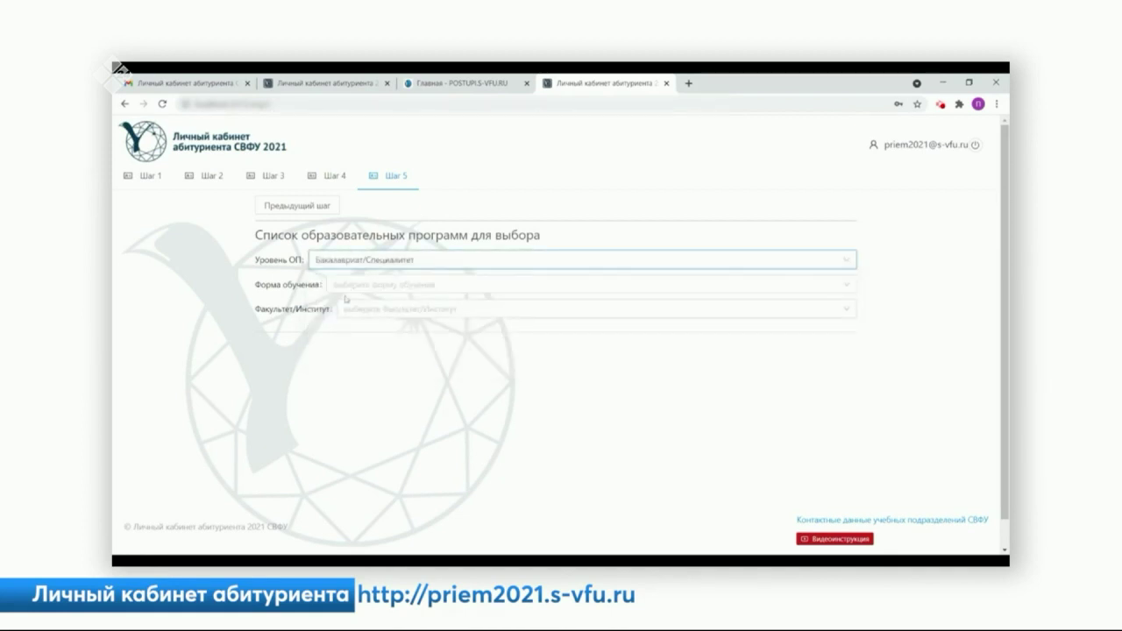
{"action": "left_click", "coordinate": [349, 285]}
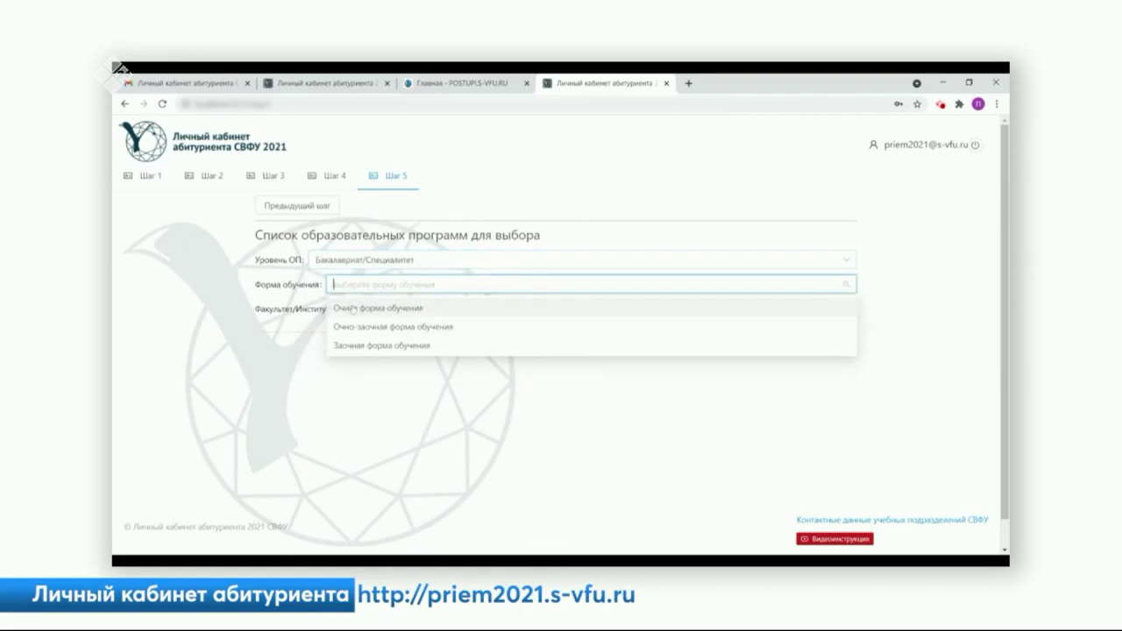
{"action": "left_click", "coordinate": [352, 309]}
{"action": "left_click", "coordinate": [350, 308]}
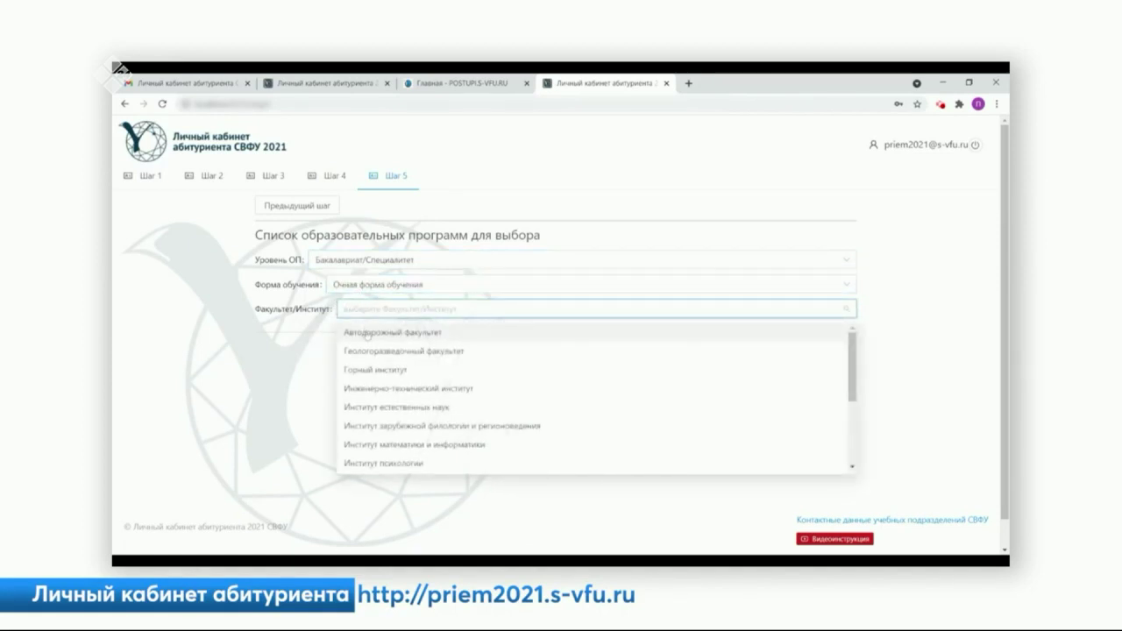
{"action": "left_click", "coordinate": [366, 334]}
{"action": "left_click", "coordinate": [399, 347]}
{"action": "scroll", "coordinate": [404, 359], "scroll_direction": "down", "scroll_amount": 2}
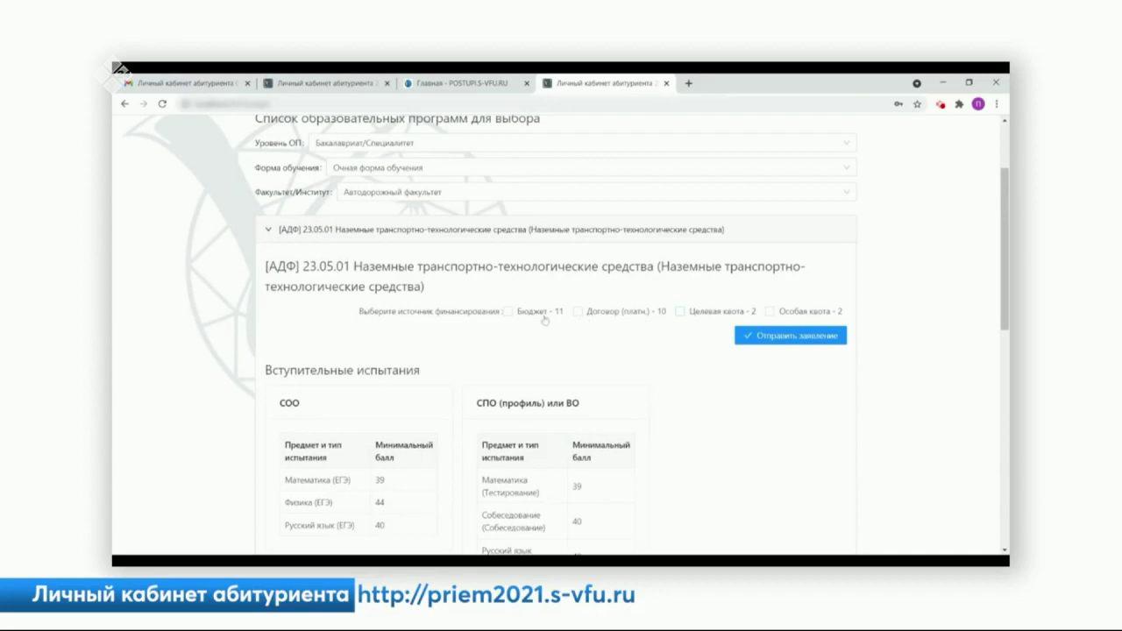
- Tick Бюджет and attach the Диплом I степени РНК «Шаг в будущее» achievement, with Документ об образовании.pdf shown as Загружен
{"action": "left_click", "coordinate": [506, 311]}
{"action": "scroll", "coordinate": [404, 361], "scroll_direction": "down", "scroll_amount": 3}
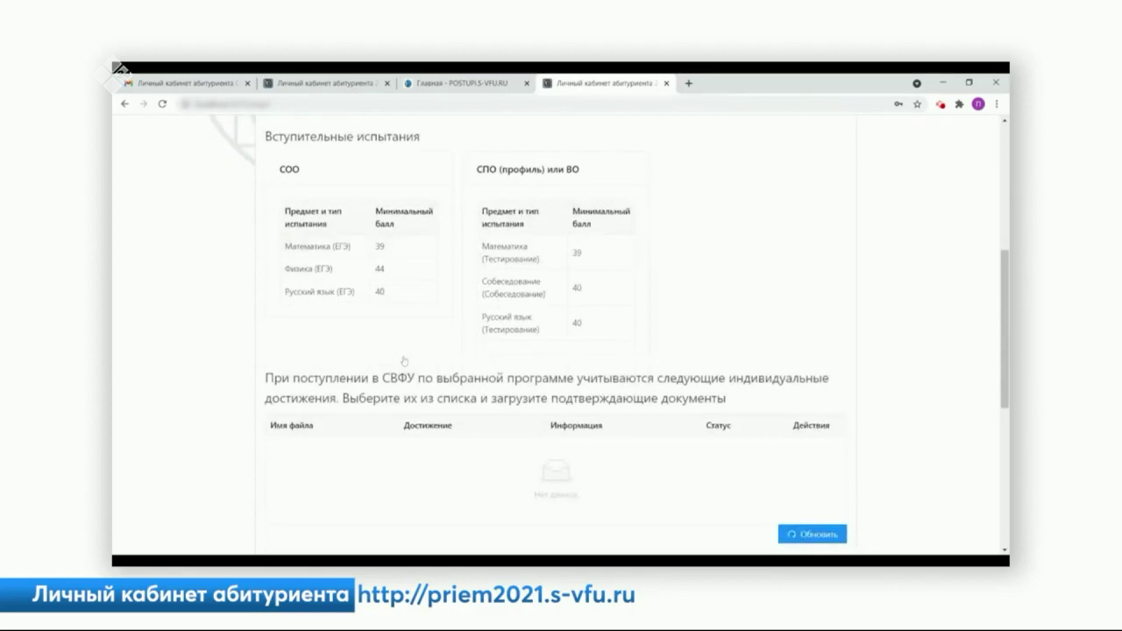
{"action": "scroll", "coordinate": [404, 360], "scroll_direction": "up", "scroll_amount": 1}
{"action": "scroll", "coordinate": [404, 359], "scroll_direction": "down", "scroll_amount": 2}
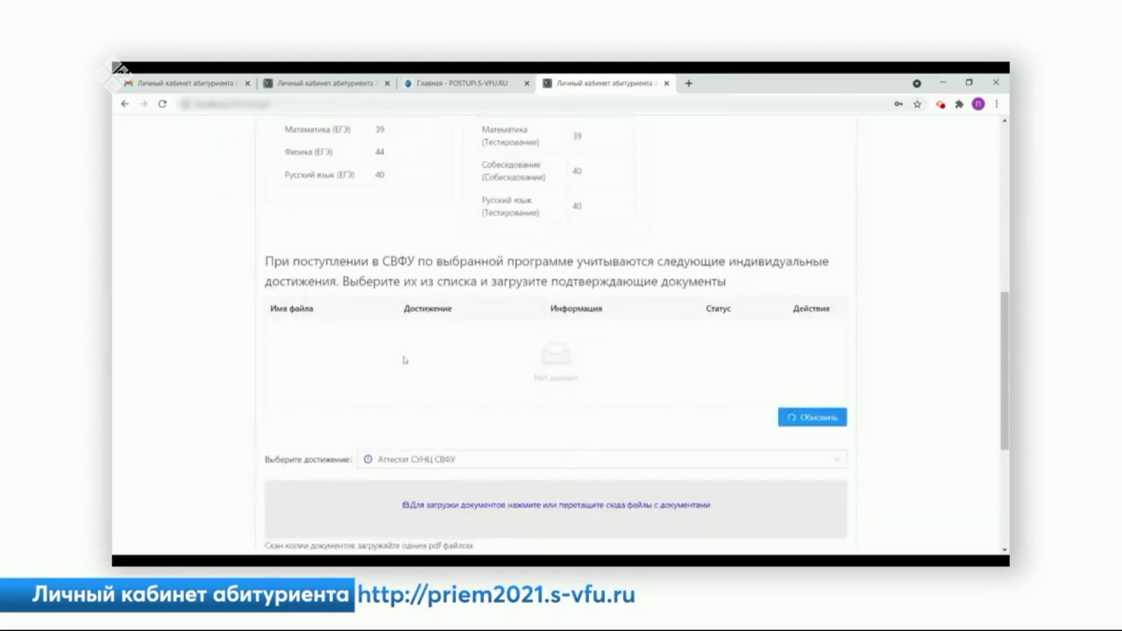
{"action": "scroll", "coordinate": [404, 359], "scroll_direction": "down", "scroll_amount": 1}
{"action": "left_click", "coordinate": [491, 404]}
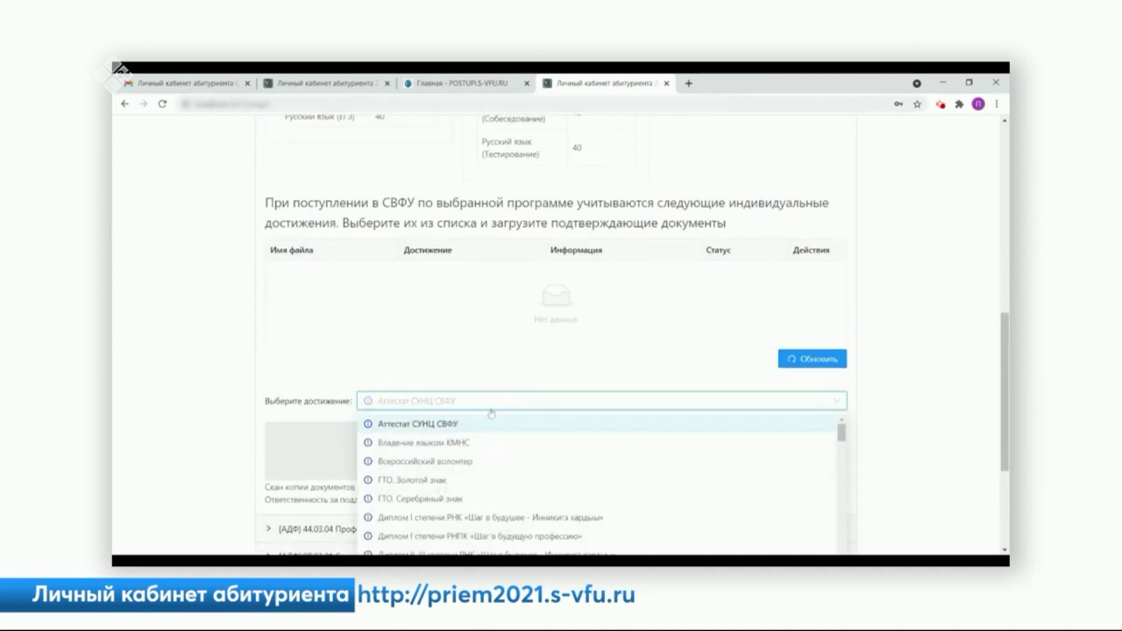
{"action": "scroll", "coordinate": [491, 438], "scroll_direction": "down", "scroll_amount": 1}
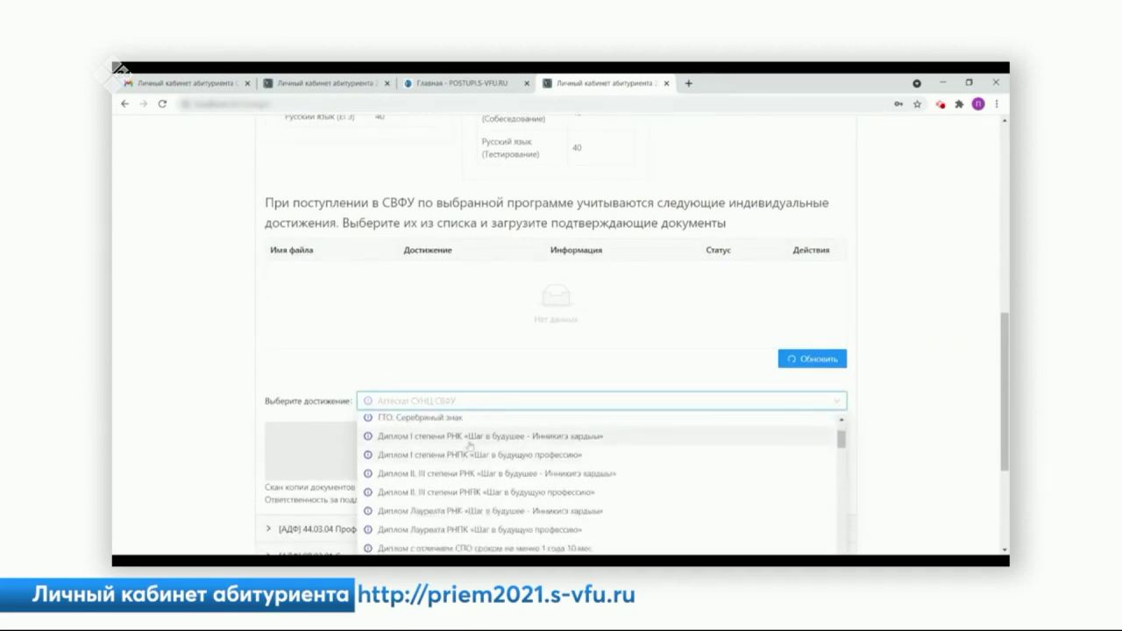
{"action": "left_click", "coordinate": [469, 441]}
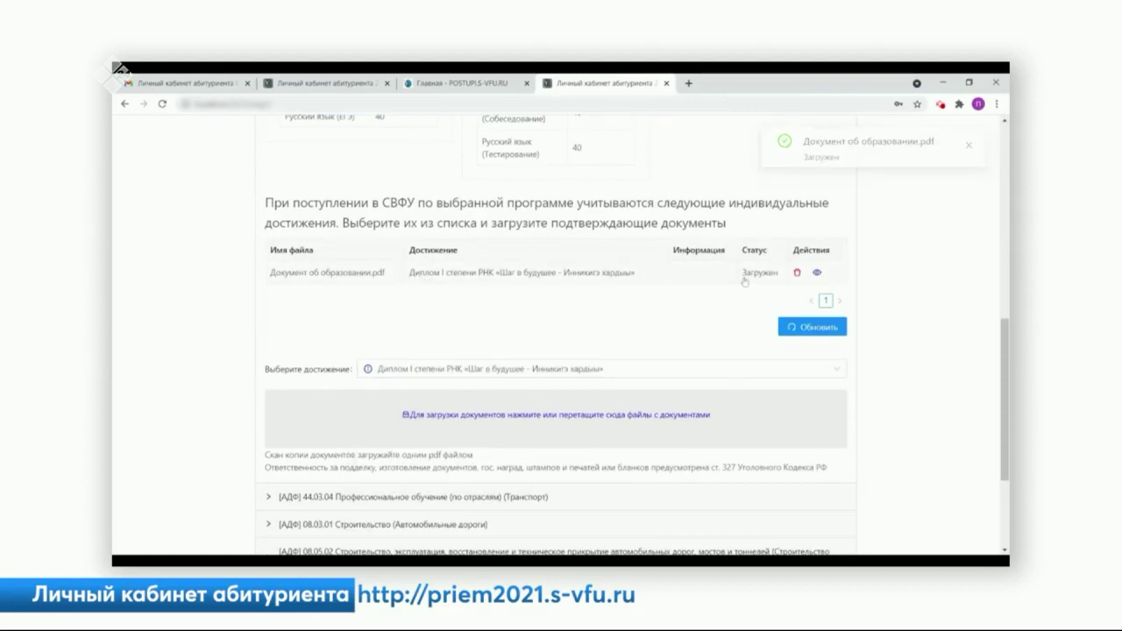
{"action": "scroll", "coordinate": [631, 298], "scroll_direction": "up", "scroll_amount": 5}
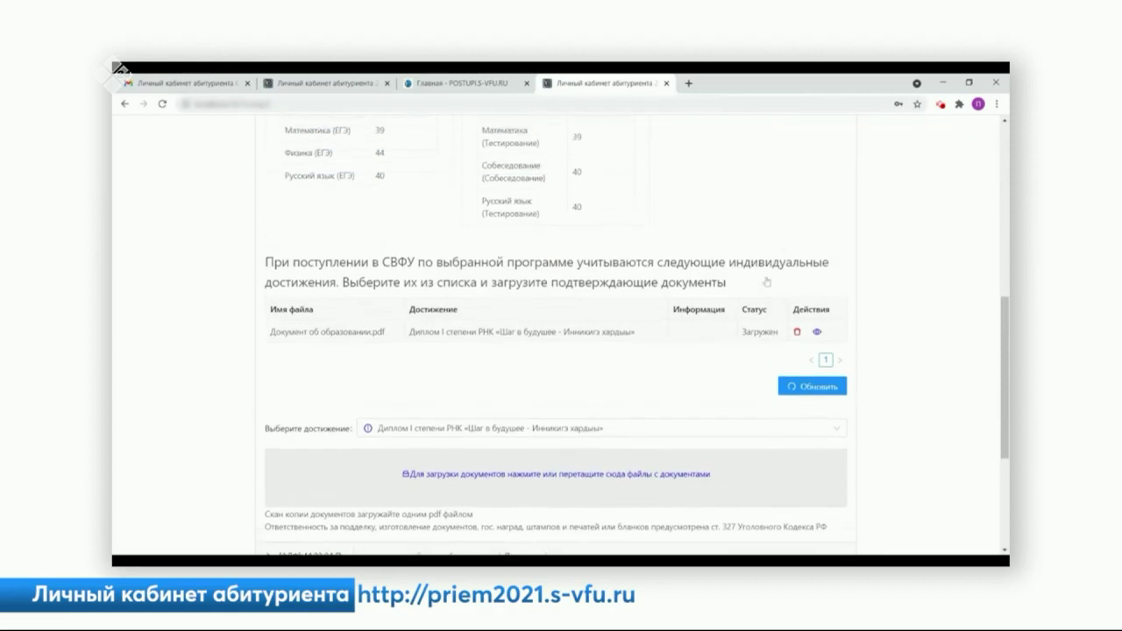
- Send the [АДФ] 23.05.01 application with Бюджет funding and confirm it
{"action": "left_click", "coordinate": [508, 312]}
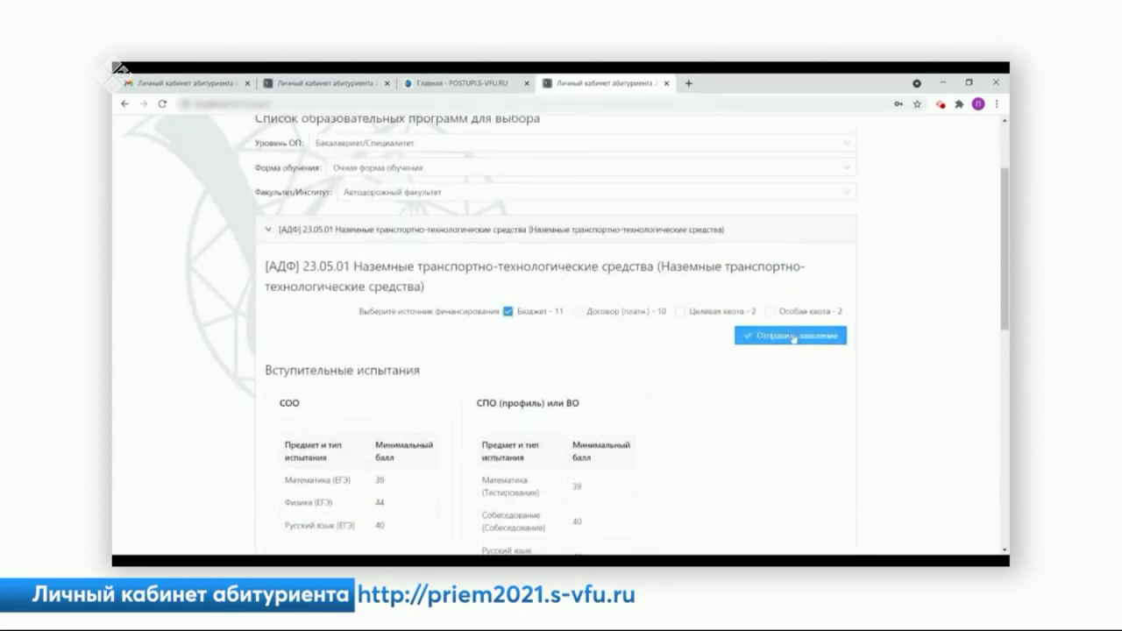
{"action": "left_click", "coordinate": [793, 339]}
{"action": "left_click", "coordinate": [688, 378]}
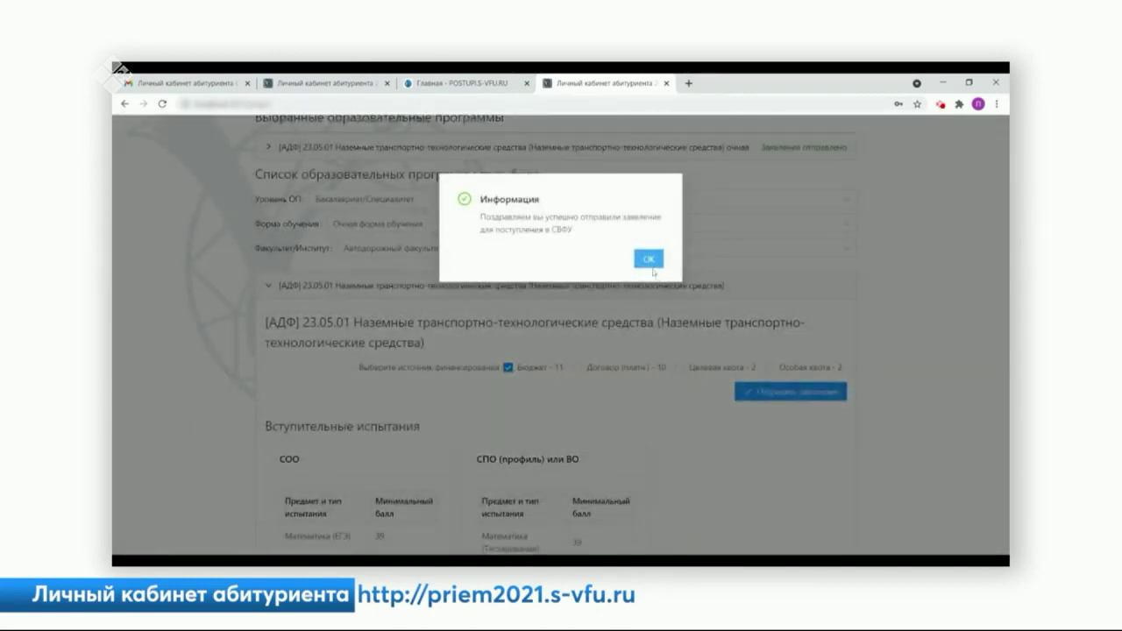
{"action": "left_click", "coordinate": [649, 259]}
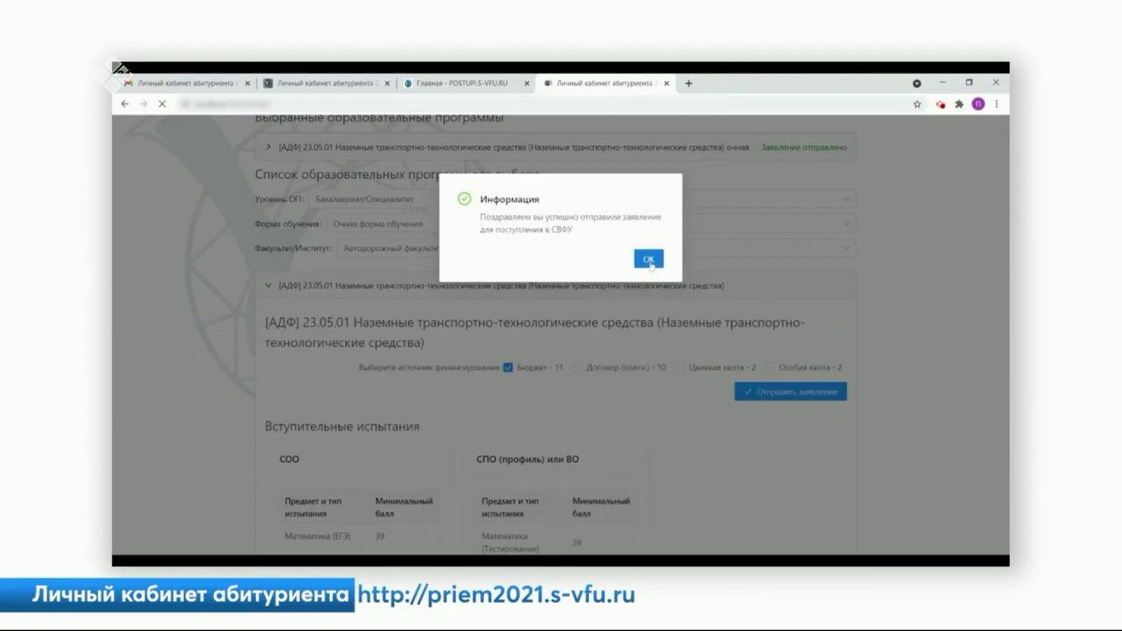
- Withdraw the sent АДФ application so it shows Отказался от заявления
{"action": "scroll", "coordinate": [661, 315], "scroll_direction": "up", "scroll_amount": 1}
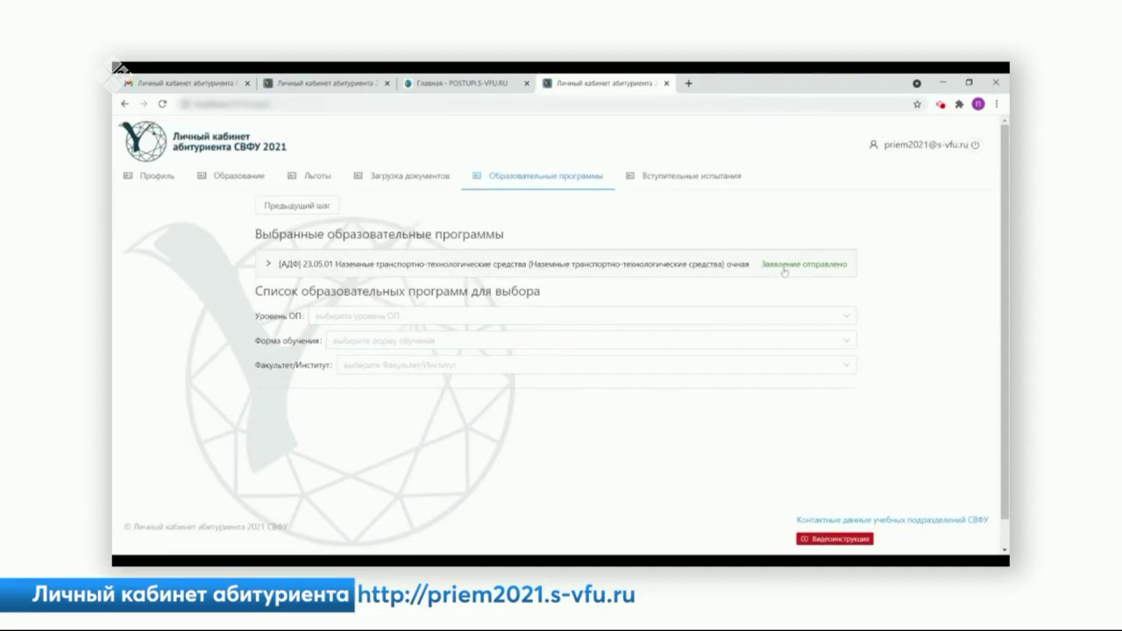
{"action": "left_click", "coordinate": [837, 265]}
{"action": "left_click", "coordinate": [786, 181]}
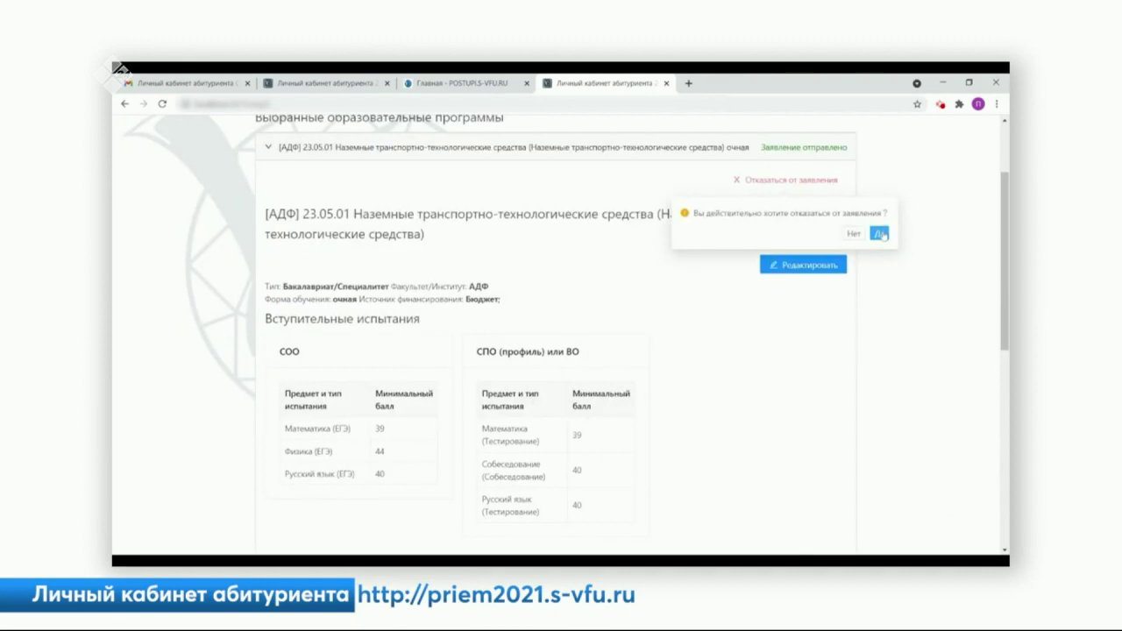
{"action": "left_click", "coordinate": [879, 234]}
{"action": "left_click", "coordinate": [377, 287]}
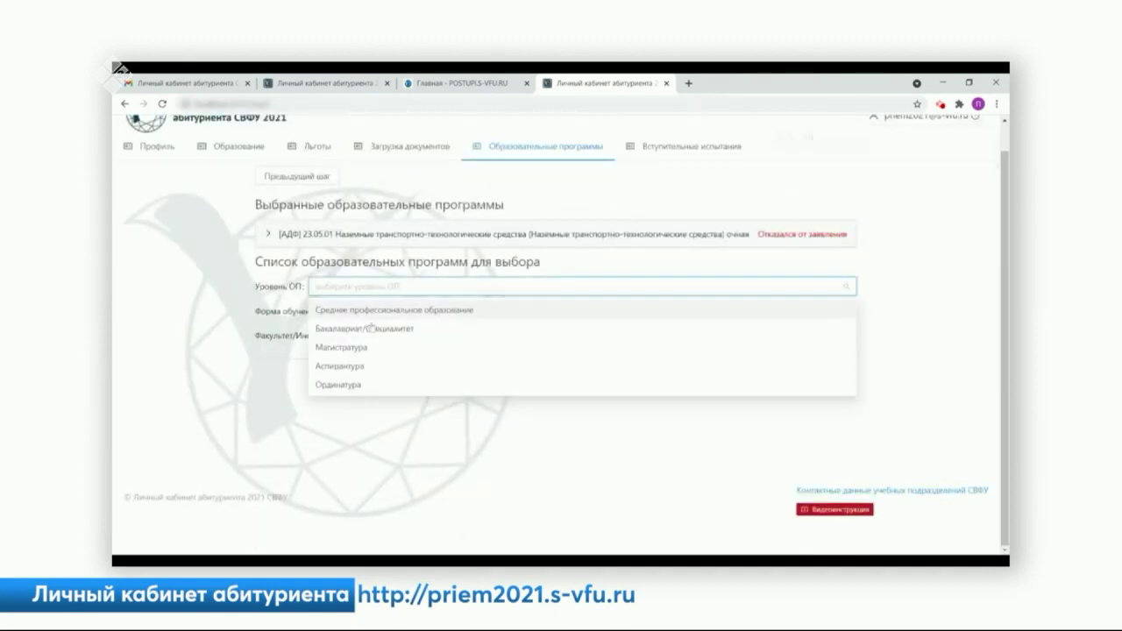
- Filter programmes to Бакалавриат/Специалитет, Очная form, Горный институт
{"action": "left_click", "coordinate": [370, 328]}
{"action": "left_click", "coordinate": [371, 312]}
{"action": "left_click", "coordinate": [385, 335]}
{"action": "left_click", "coordinate": [386, 335]}
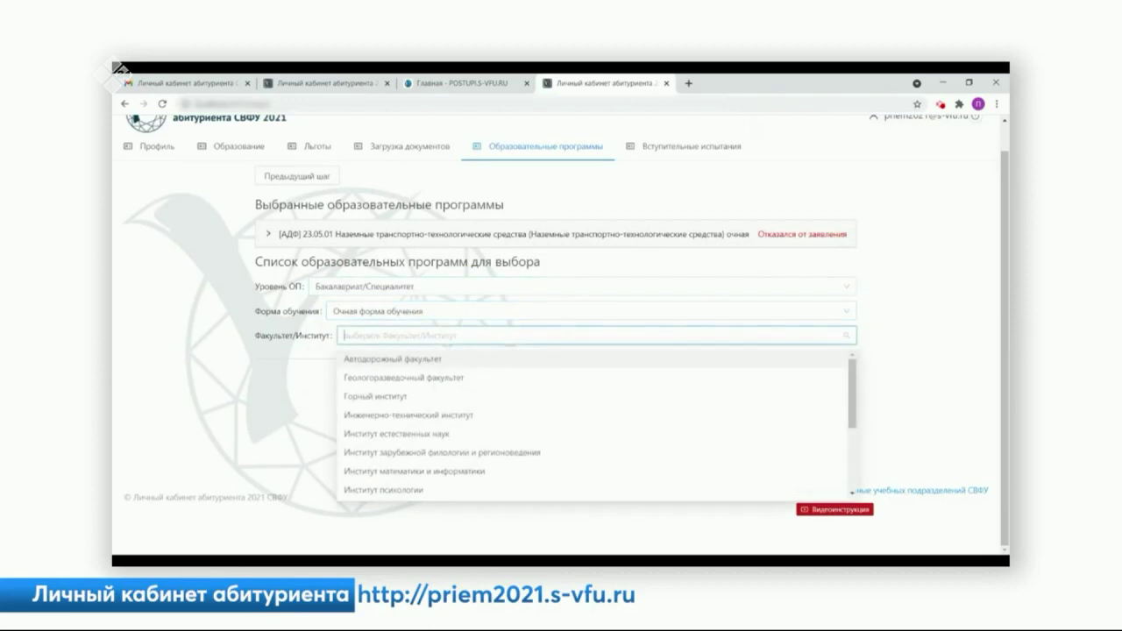
{"action": "left_click", "coordinate": [399, 399]}
- Expand [ГИ] 20.03.01 Техносферная безопасность and tick Бюджет as the funding source
{"action": "left_click", "coordinate": [400, 400]}
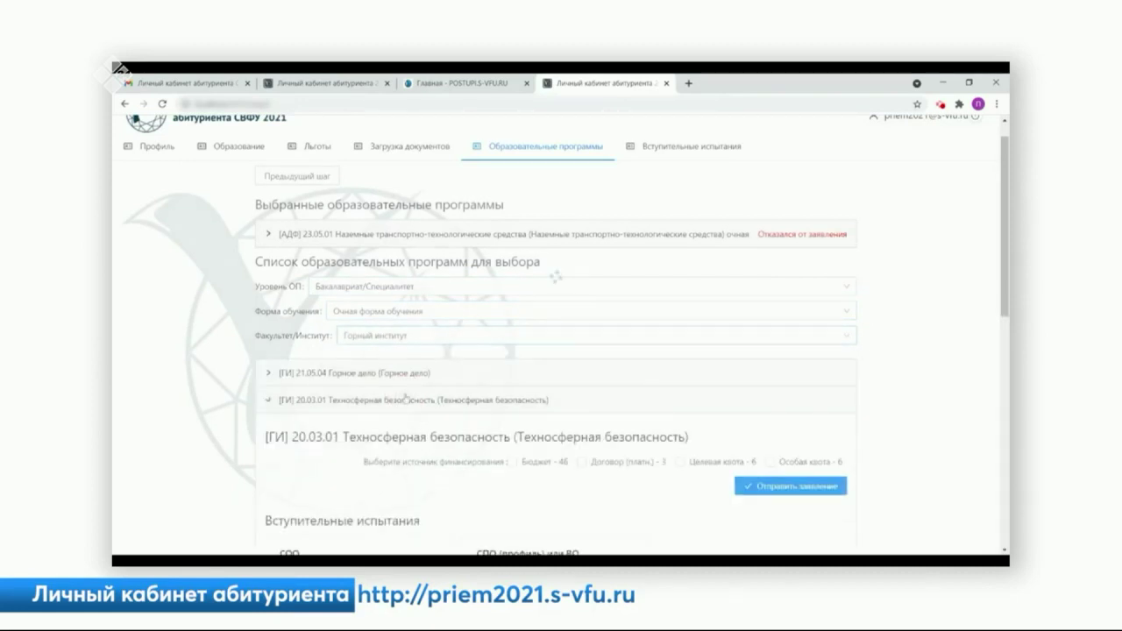
{"action": "scroll", "coordinate": [501, 411], "scroll_direction": "down", "scroll_amount": 1}
{"action": "left_click", "coordinate": [522, 411]}
{"action": "scroll", "coordinate": [524, 410], "scroll_direction": "down", "scroll_amount": 1}
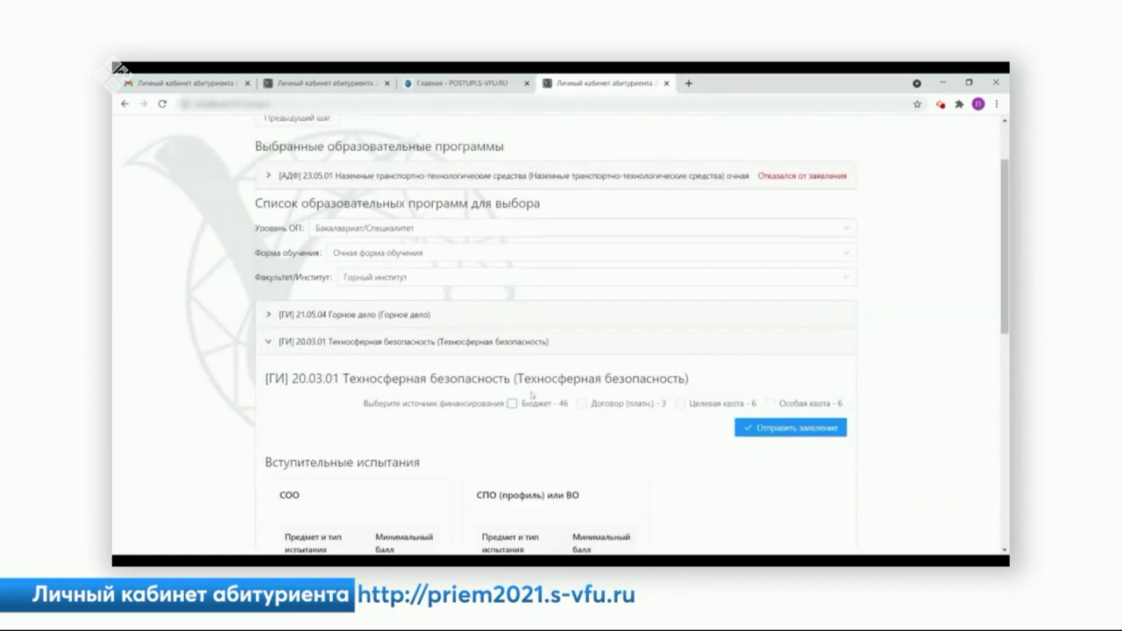
{"action": "scroll", "coordinate": [529, 410], "scroll_direction": "down", "scroll_amount": 5}
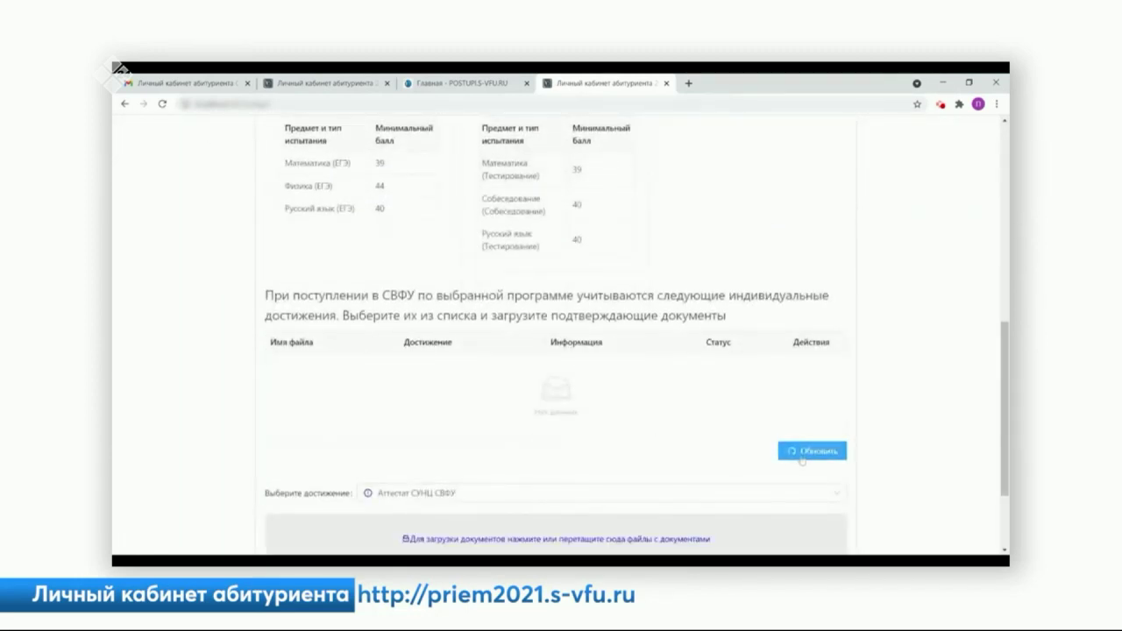
{"action": "scroll", "coordinate": [799, 455], "scroll_direction": "down", "scroll_amount": 1}
{"action": "scroll", "coordinate": [800, 455], "scroll_direction": "up", "scroll_amount": 4}
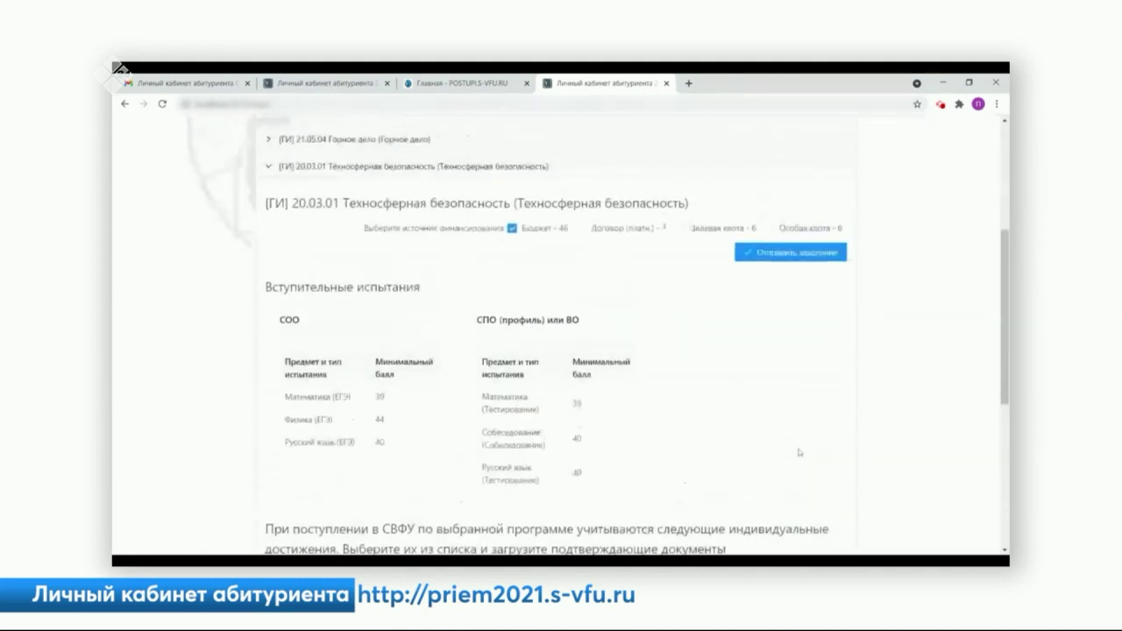
- Send the Техносферная безопасность application, confirm it, and view the sent row's details
{"action": "left_click", "coordinate": [779, 254]}
{"action": "left_click", "coordinate": [688, 377]}
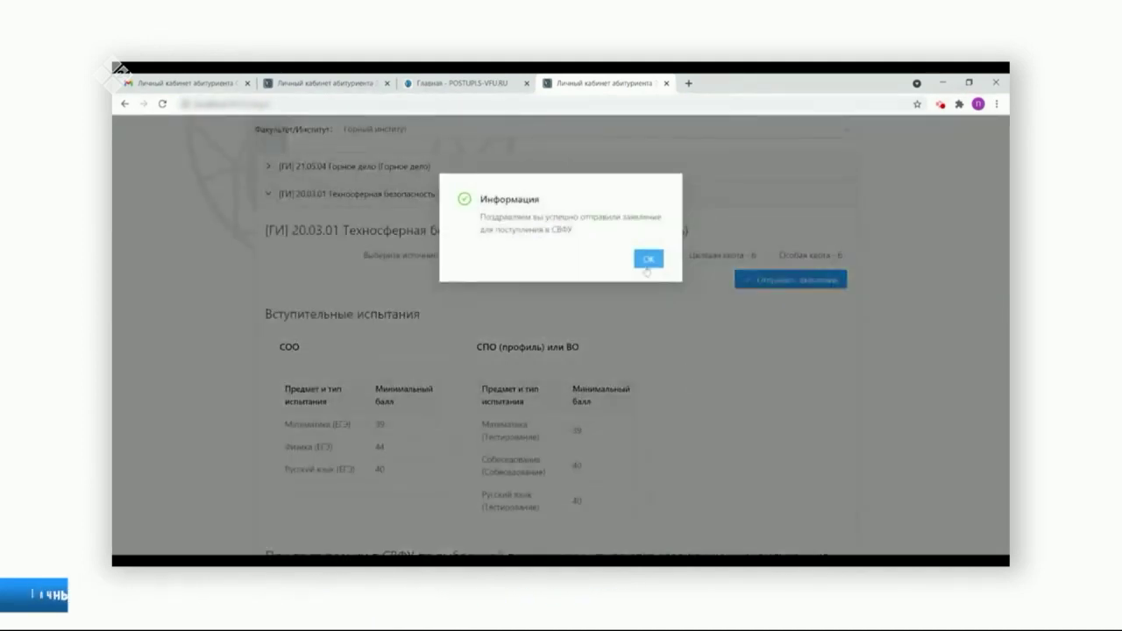
{"action": "left_click", "coordinate": [648, 259]}
{"action": "scroll", "coordinate": [645, 320], "scroll_direction": "up", "scroll_amount": 2}
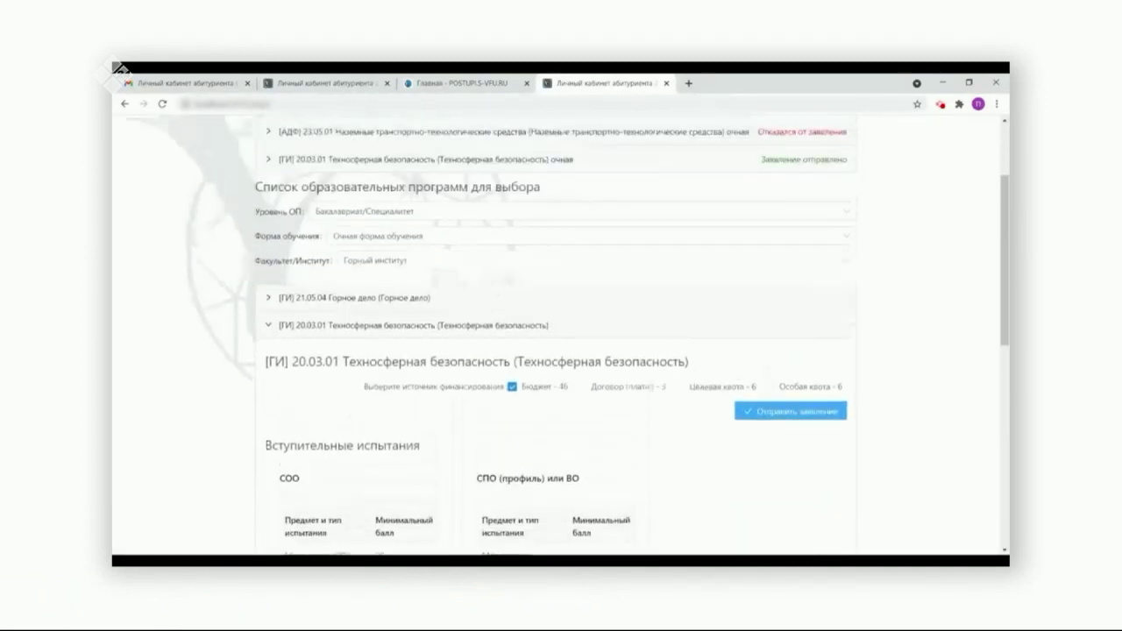
{"action": "scroll", "coordinate": [646, 351], "scroll_direction": "up", "scroll_amount": 1}
{"action": "left_click", "coordinate": [607, 211]}
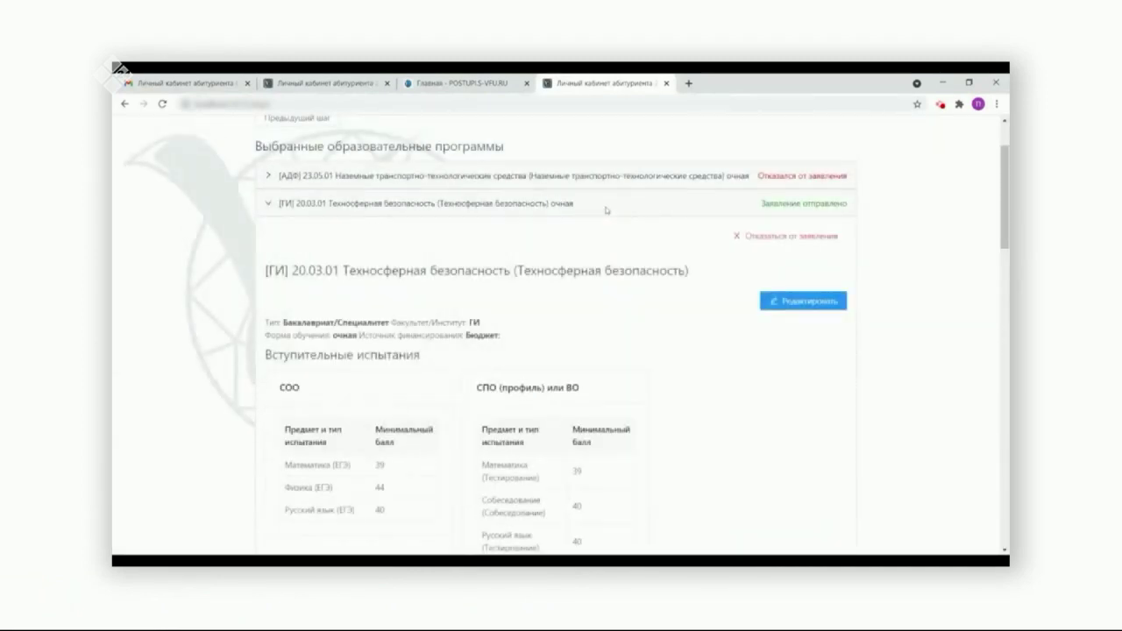